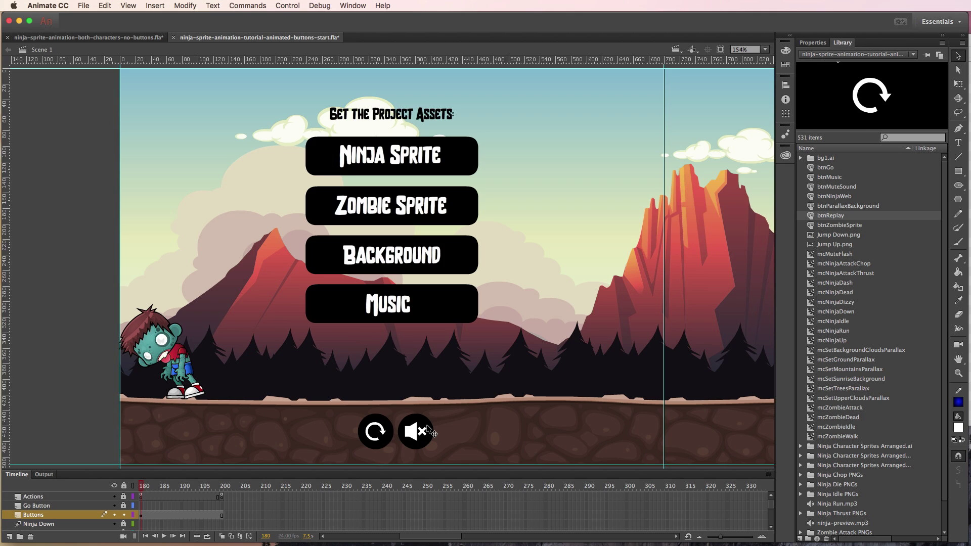
# - Open btnReplay for editing and compare its Over and Up states
pyautogui.doubleClick(379, 433)
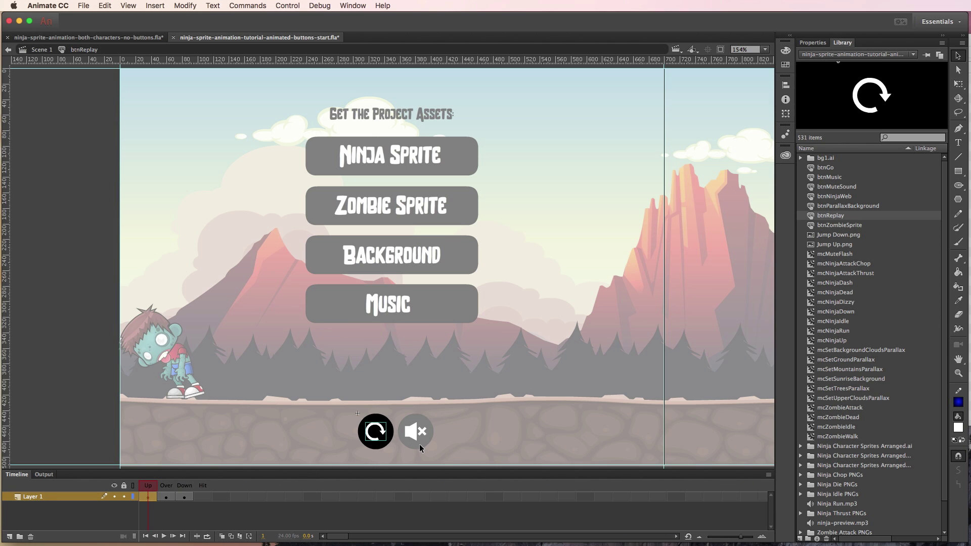
pyautogui.scroll(3, 419, 444)
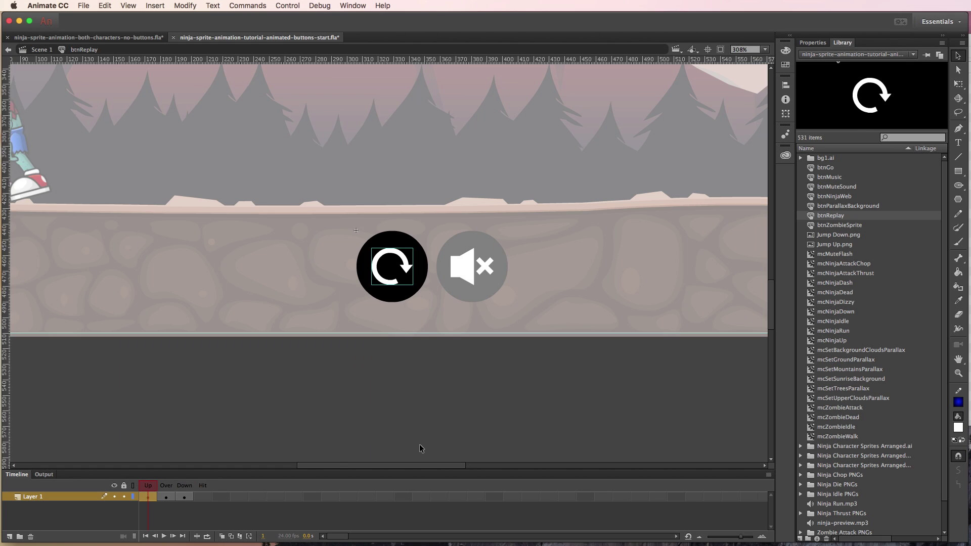
pyautogui.scroll(3, 419, 443)
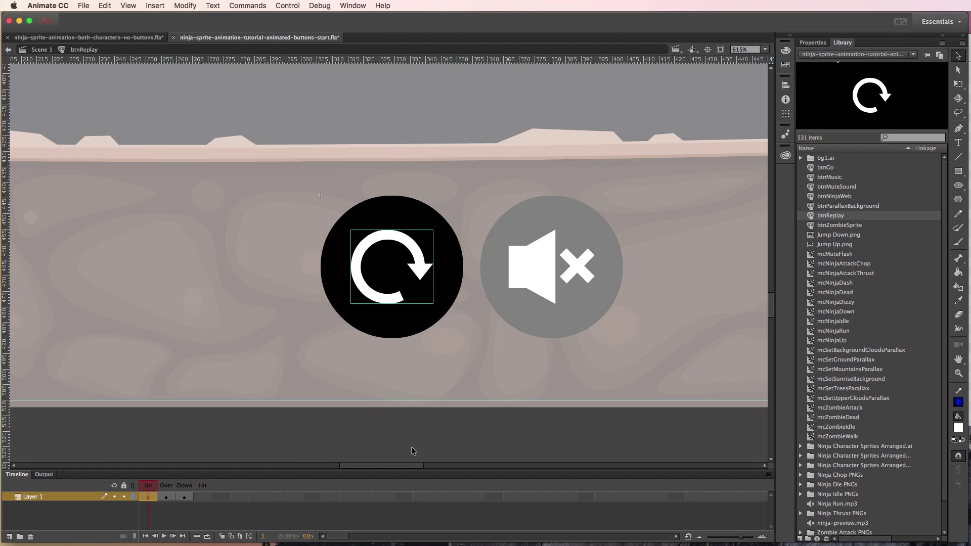
pyautogui.click(165, 497)
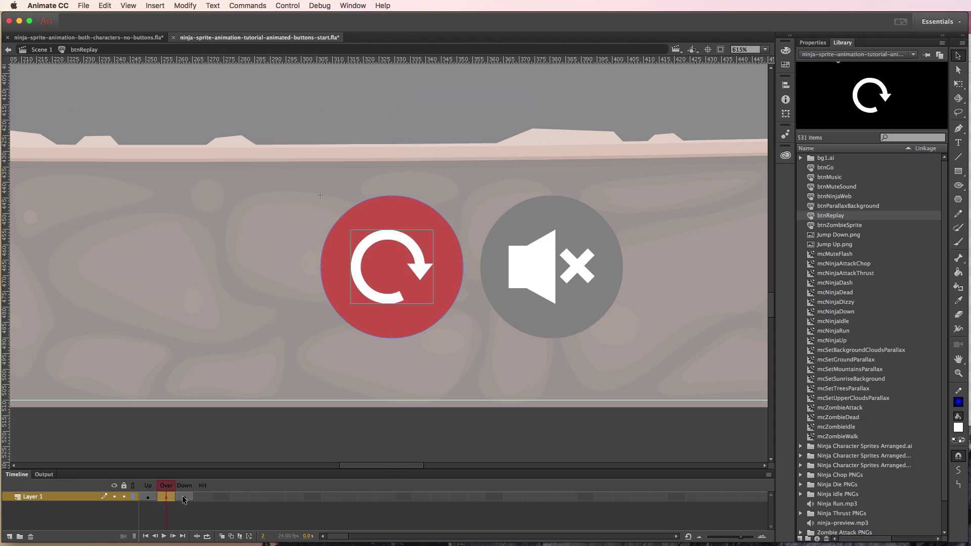
pyautogui.click(149, 497)
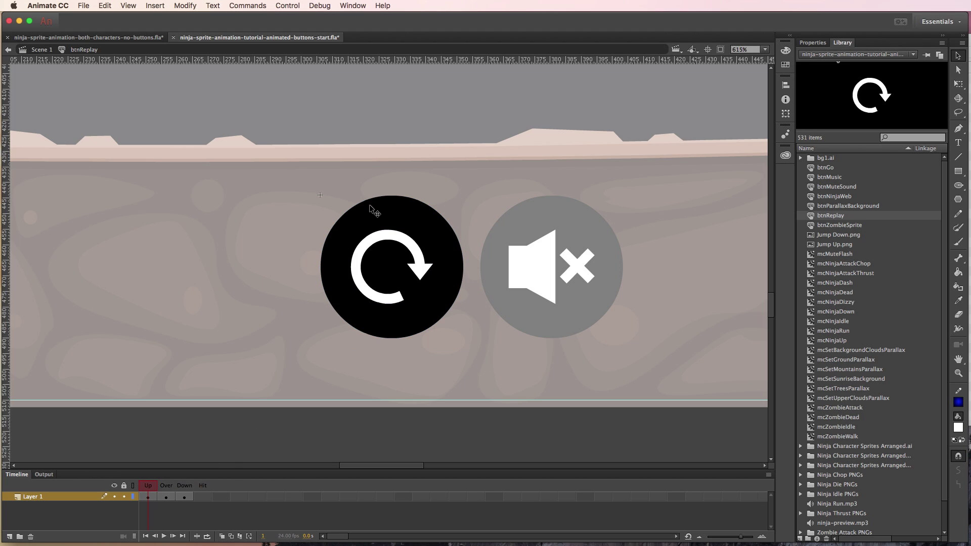
# - Enter the arrow icon group and inspect the arc and arrowhead in Properties
pyautogui.click(422, 275)
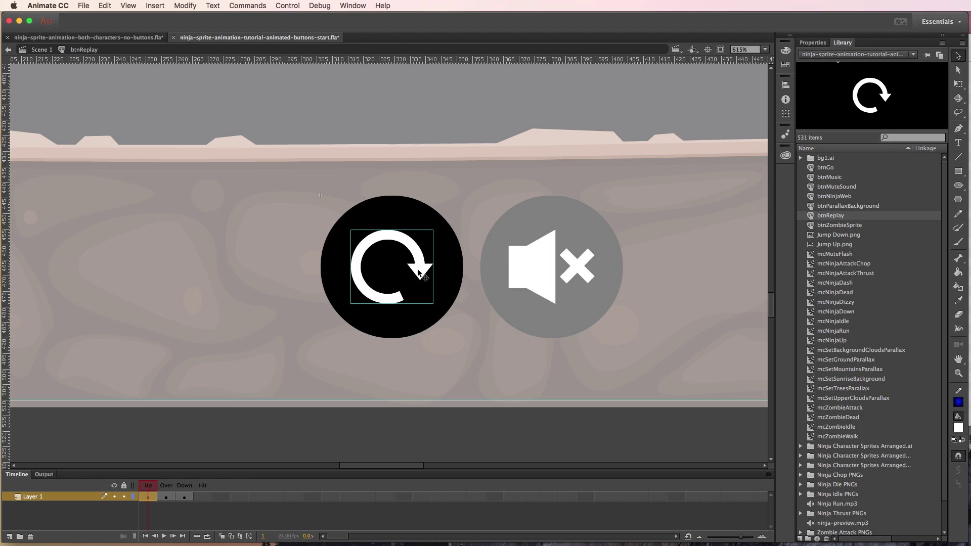
pyautogui.doubleClick(417, 269)
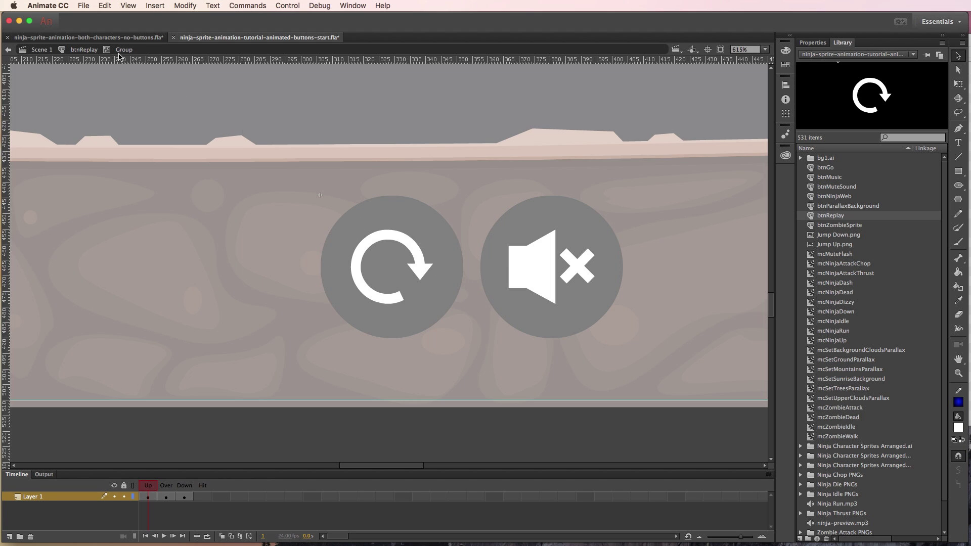
pyautogui.click(386, 236)
pyautogui.click(812, 43)
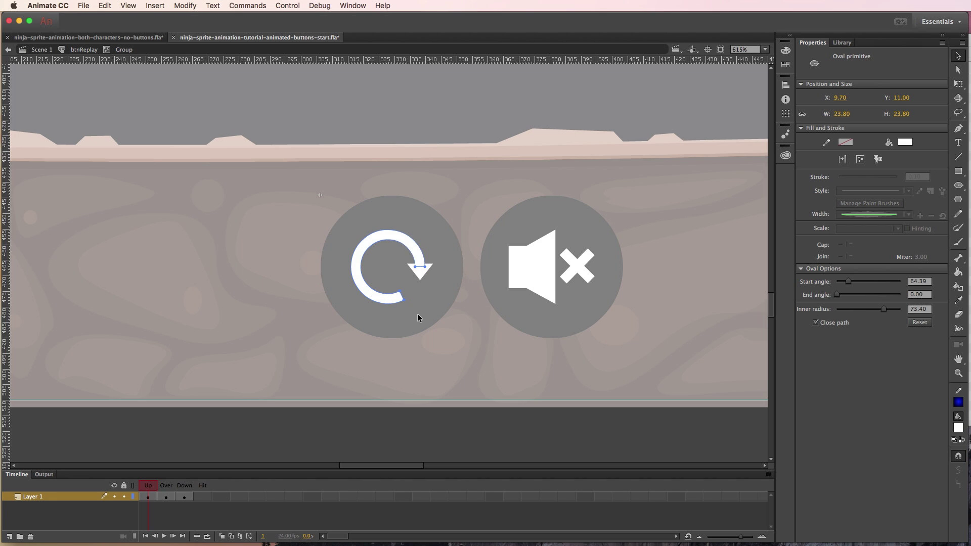
pyautogui.click(420, 278)
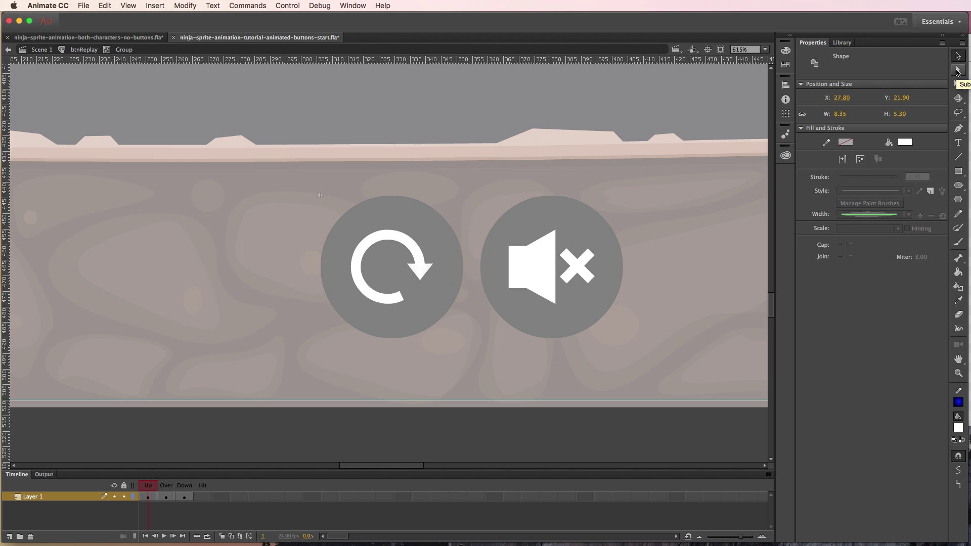
# - Check the Over, Down and Up frames, then select the white arrow on the Over frame
pyautogui.click(419, 352)
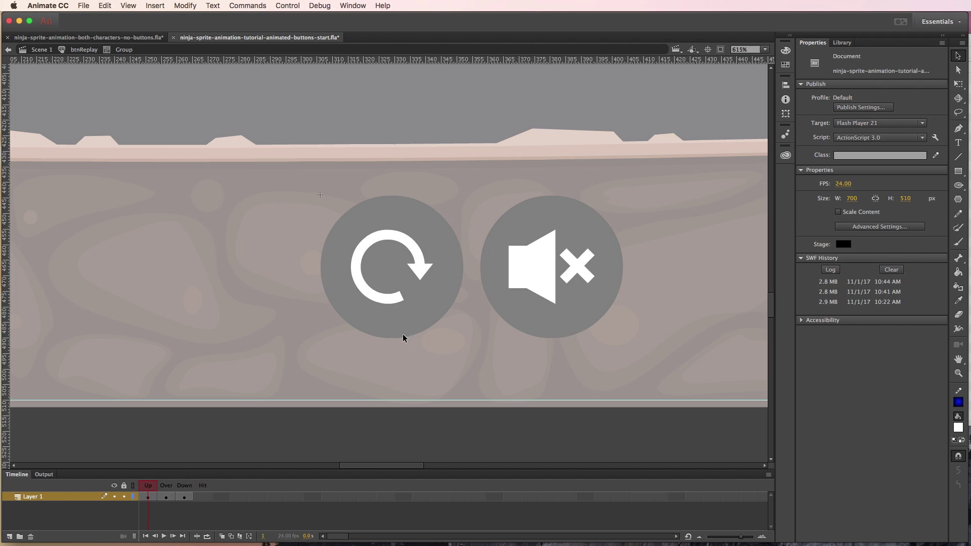
pyautogui.click(166, 498)
pyautogui.click(183, 497)
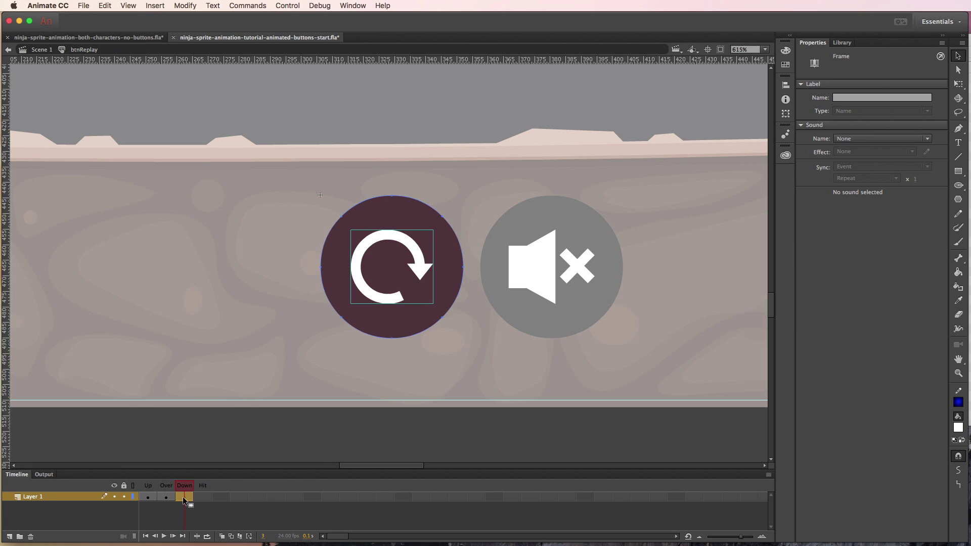
pyautogui.click(149, 495)
pyautogui.click(167, 497)
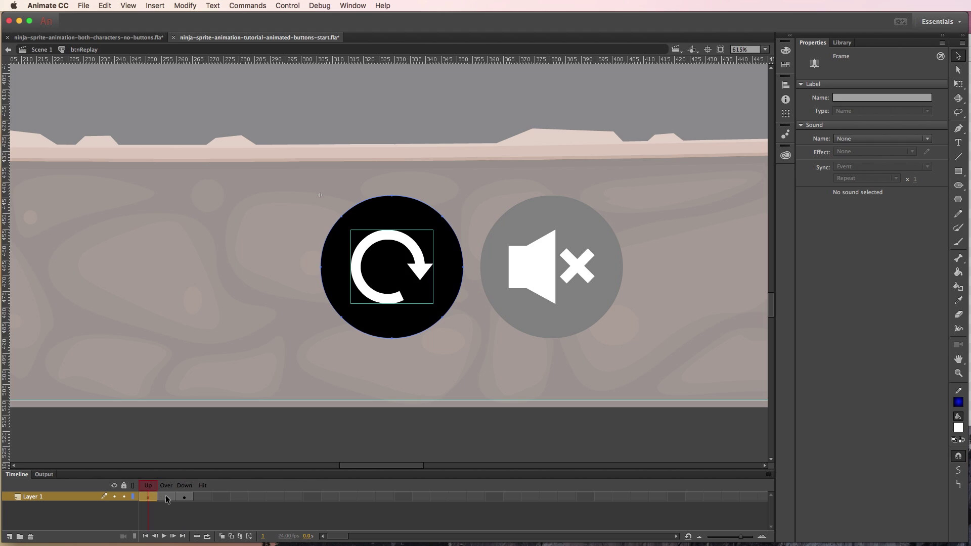
pyautogui.click(356, 410)
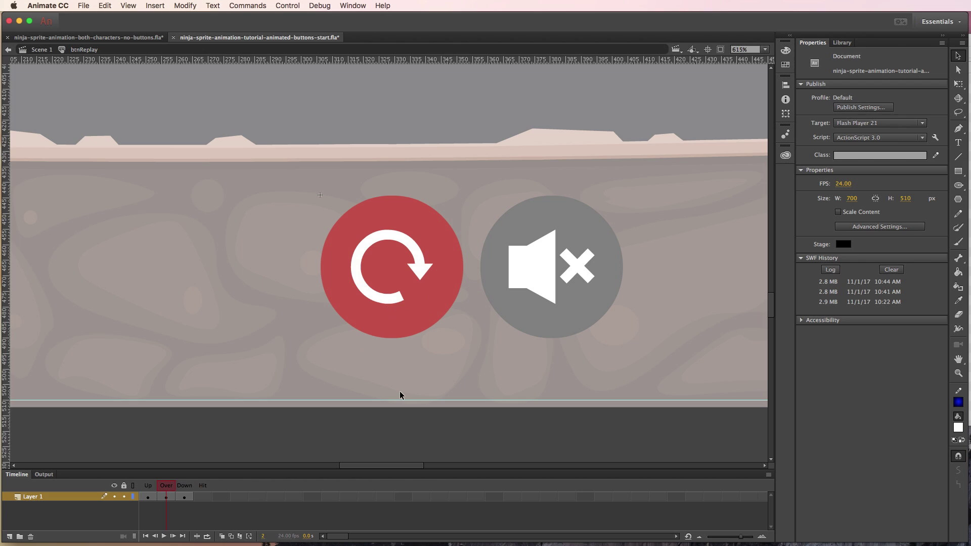
pyautogui.click(392, 298)
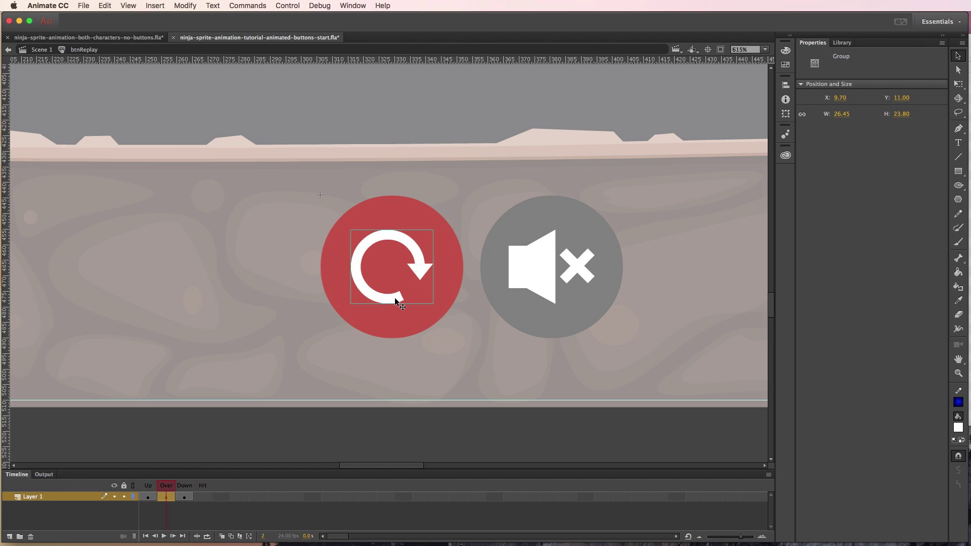
# - Convert the hover-state arrow into a movie clip named mcReplayRotate
pyautogui.click(185, 6)
pyautogui.click(209, 34)
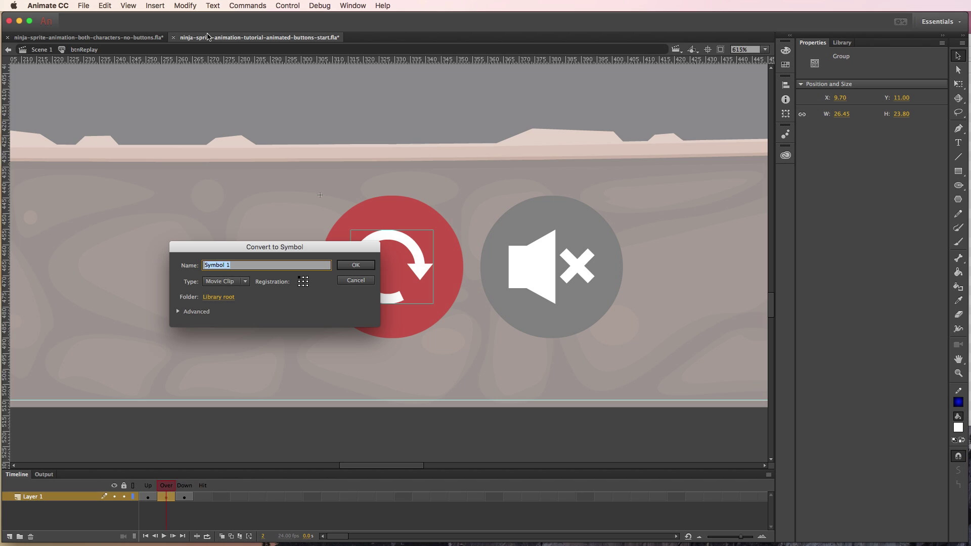
pyautogui.write('mcReplay')
pyautogui.write('Rotate')
pyautogui.moveTo(229, 265); pyautogui.dragTo(247, 266)
pyautogui.click(355, 267)
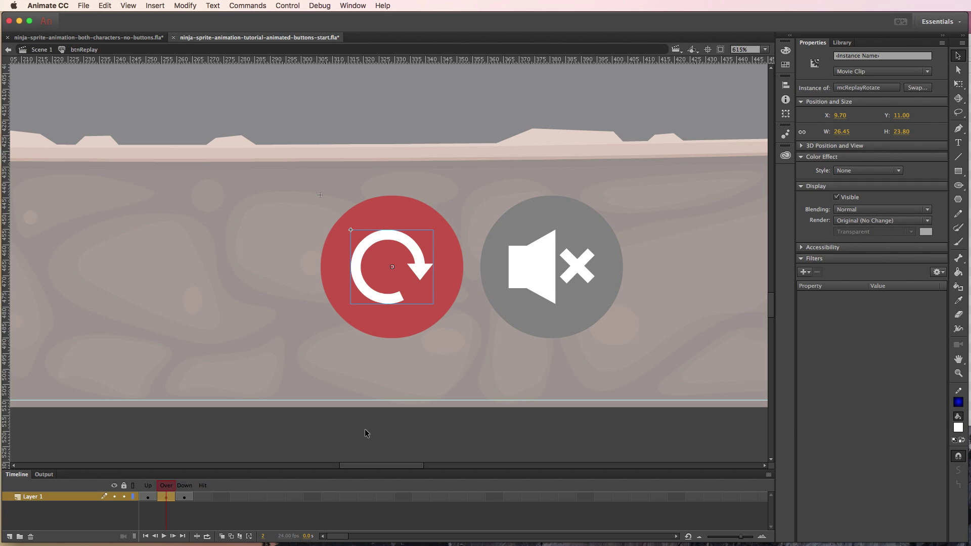
pyautogui.scroll(-3, 365, 428)
pyautogui.scroll(4, 426, 303)
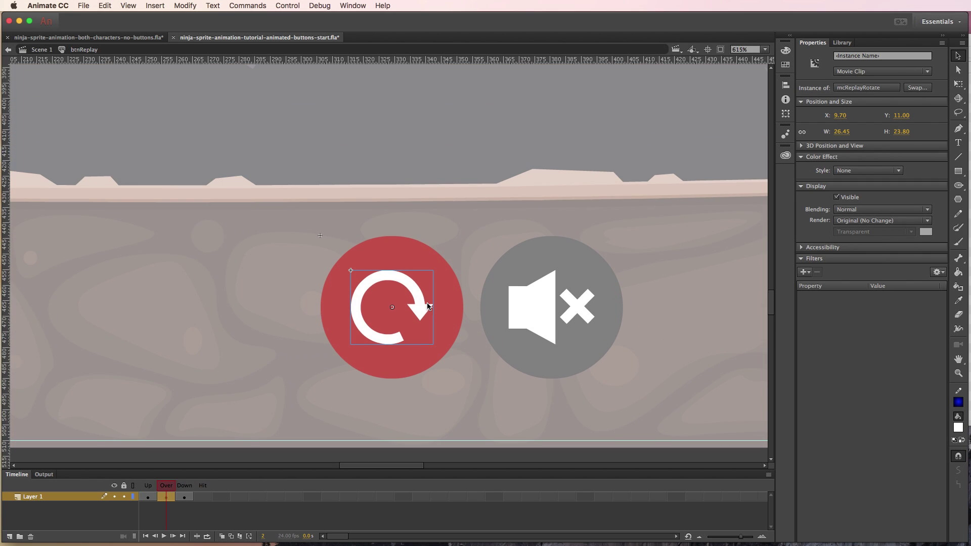
# - Open mcReplayRotate for editing, re-entering it through btnReplay from the main scene
pyautogui.doubleClick(419, 306)
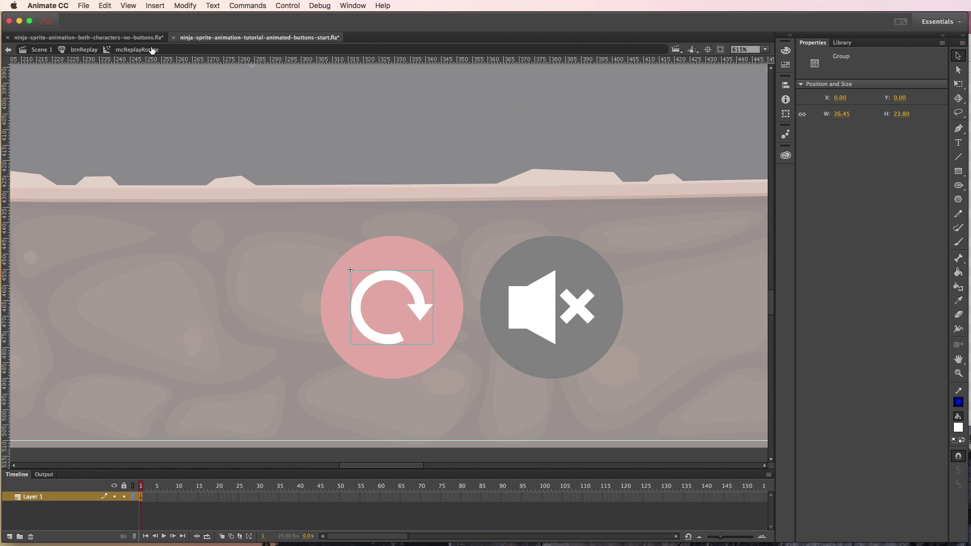
pyautogui.click(88, 51)
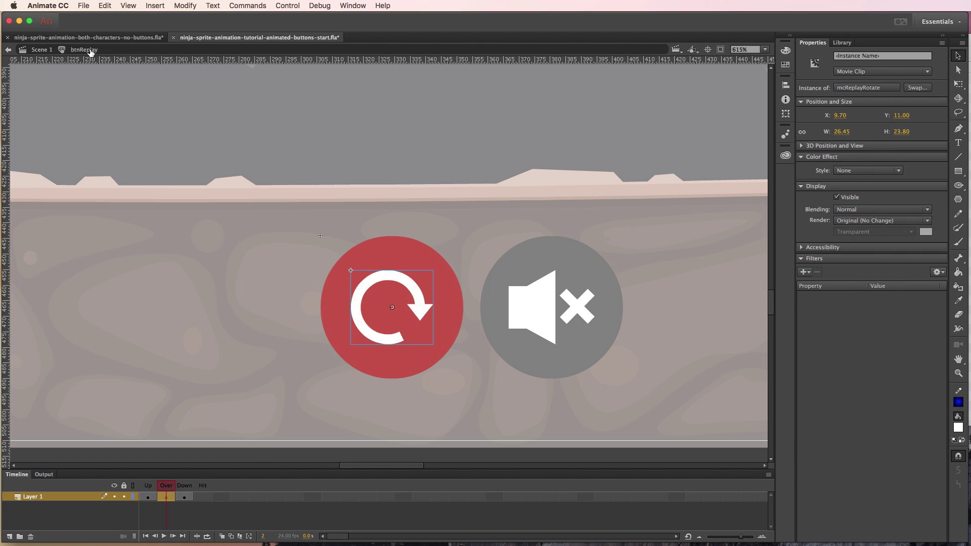
pyautogui.click(49, 50)
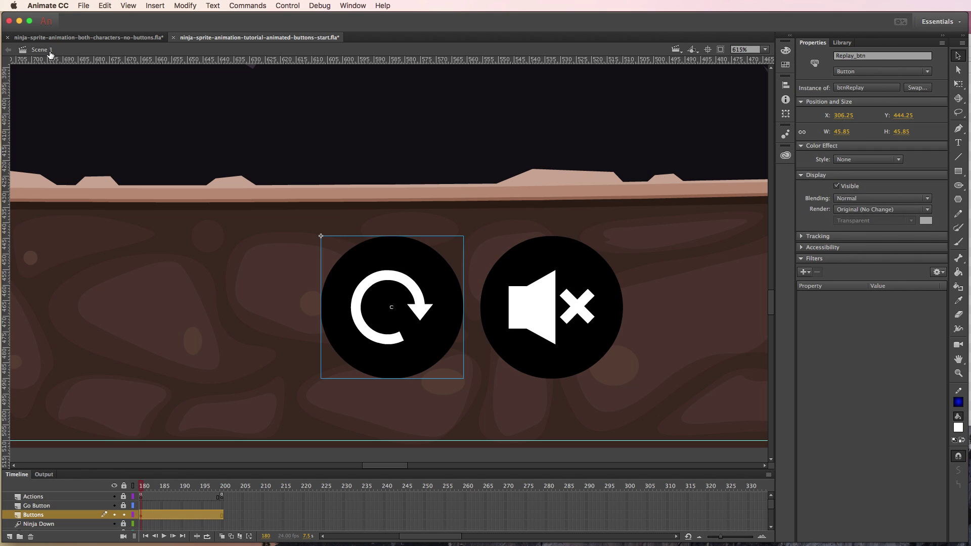
pyautogui.doubleClick(377, 251)
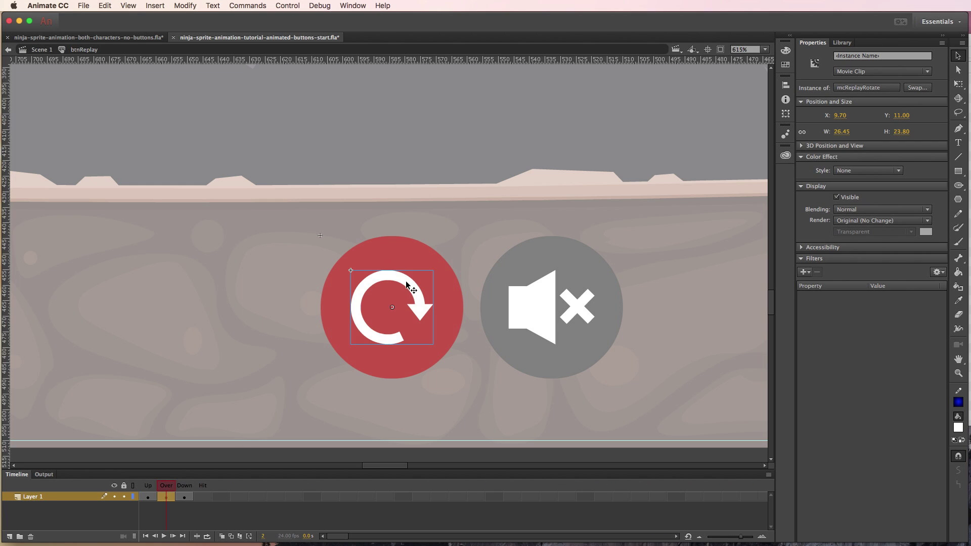
pyautogui.doubleClick(406, 282)
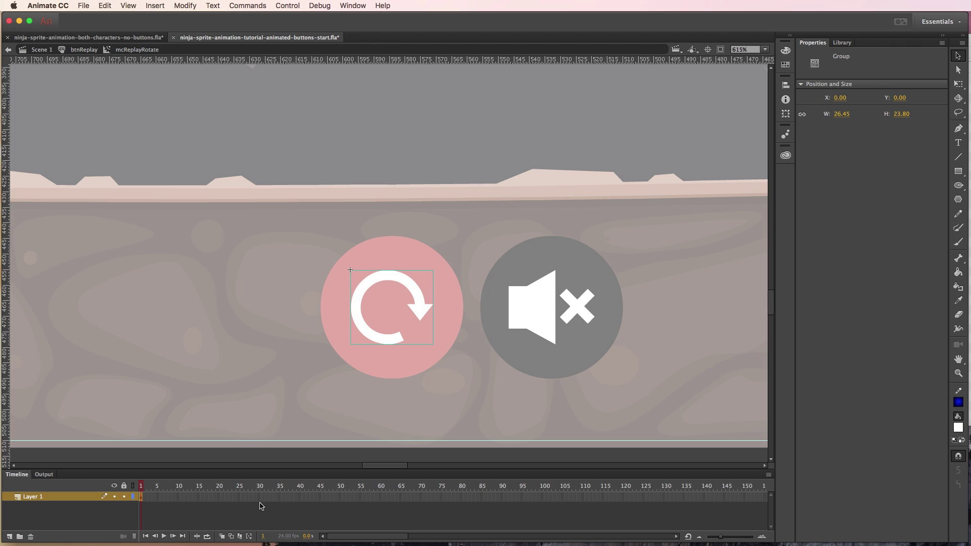
pyautogui.click(78, 50)
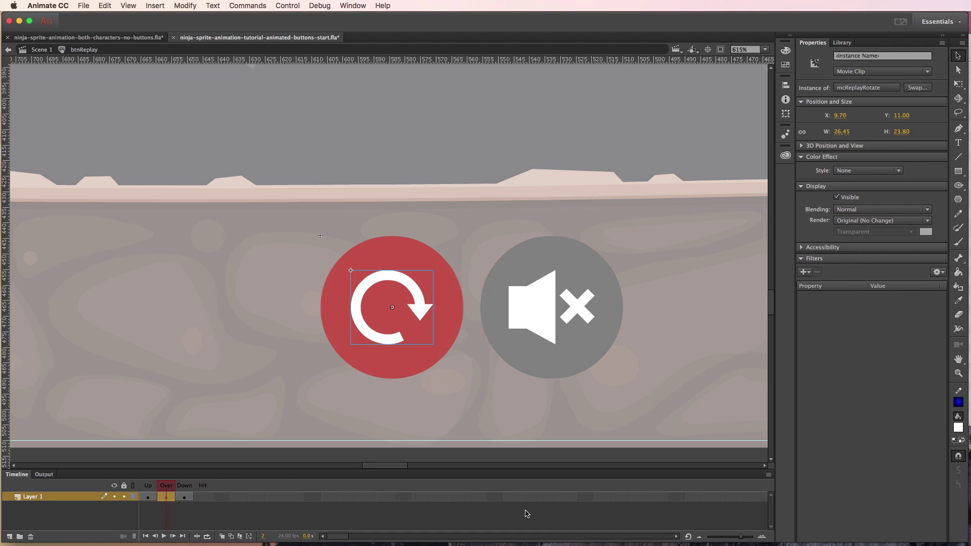
pyautogui.doubleClick(421, 307)
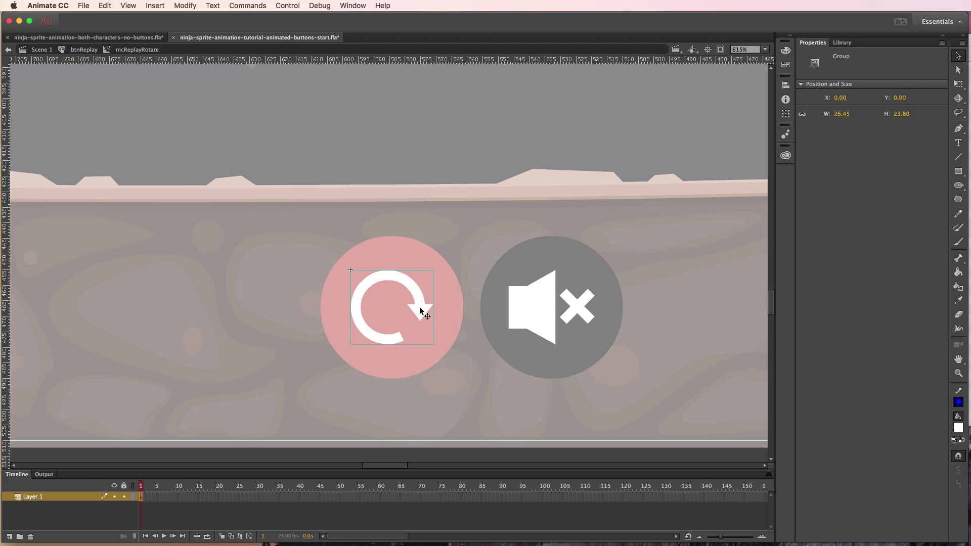
# - Convert the arrow group inside mcReplayRotate into the movie clip mcReplayInternal
pyautogui.click(158, 6)
pyautogui.moveTo(185, 5)
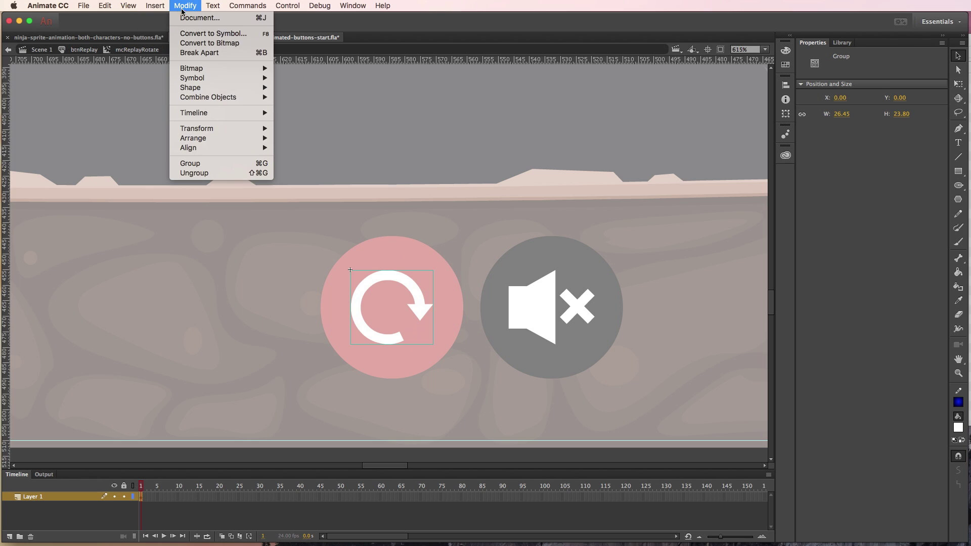
pyautogui.click(198, 33)
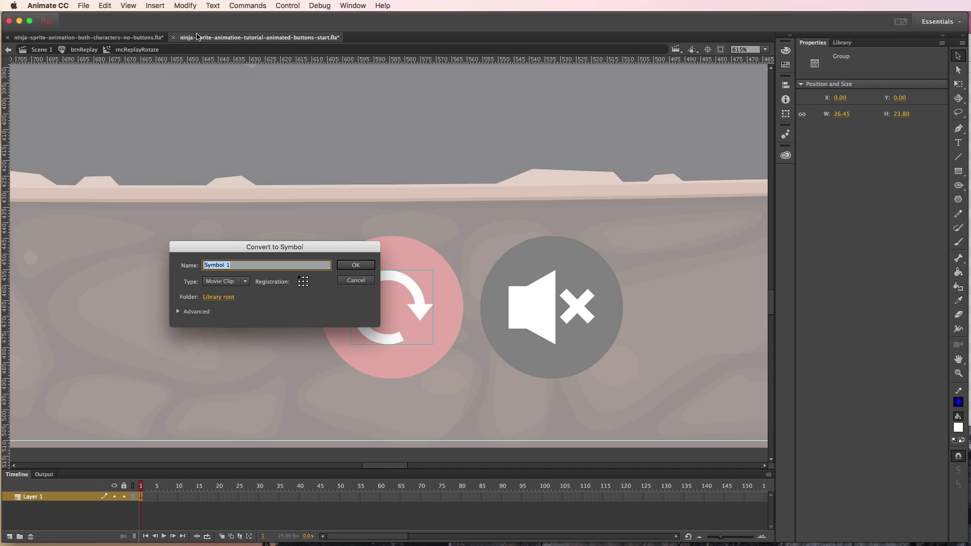
pyautogui.write('m')
pyautogui.write('epla')
pyautogui.write('Intera')
pyautogui.write('nal')
pyautogui.click(359, 266)
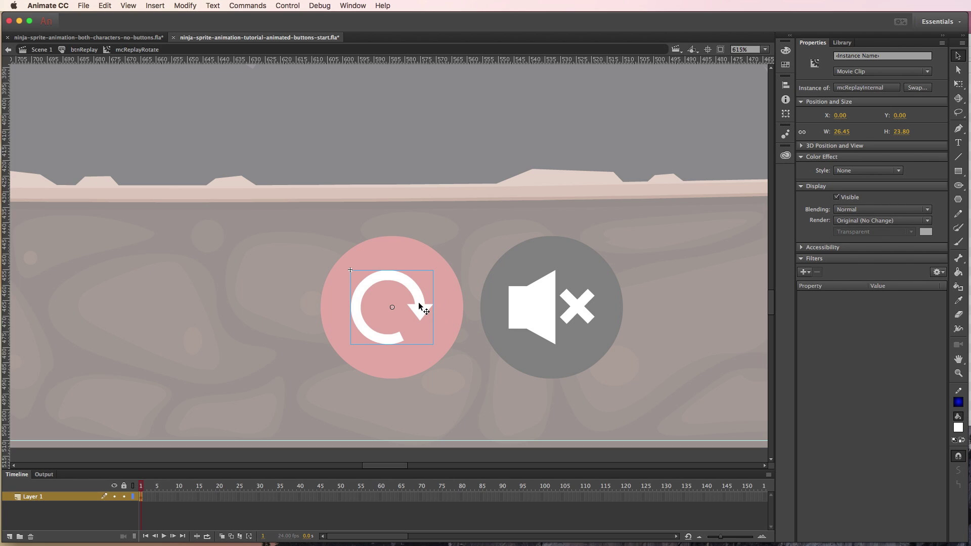
# - Add a motion tween to the arrow clip with Rotate set to 2 times clockwise
pyautogui.click(155, 7)
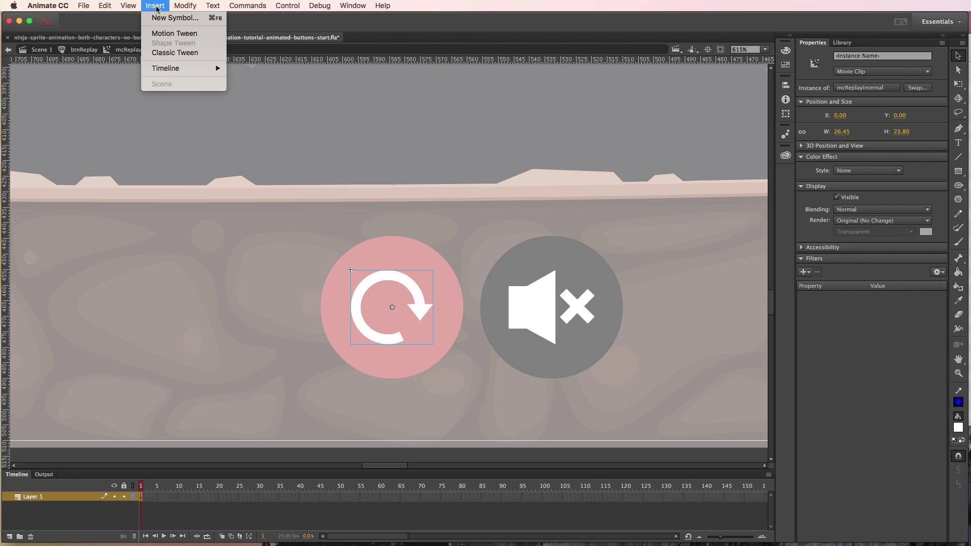
pyautogui.click(169, 35)
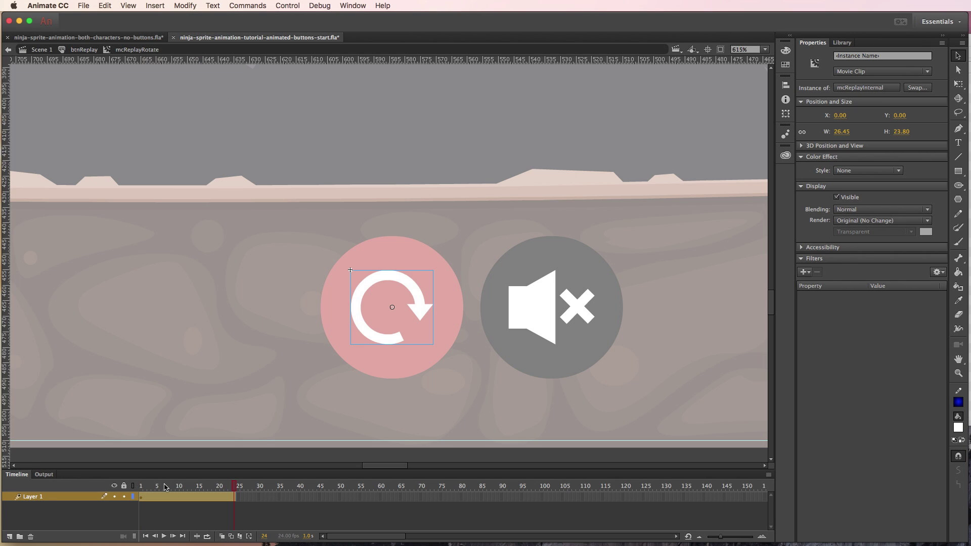
pyautogui.click(214, 500)
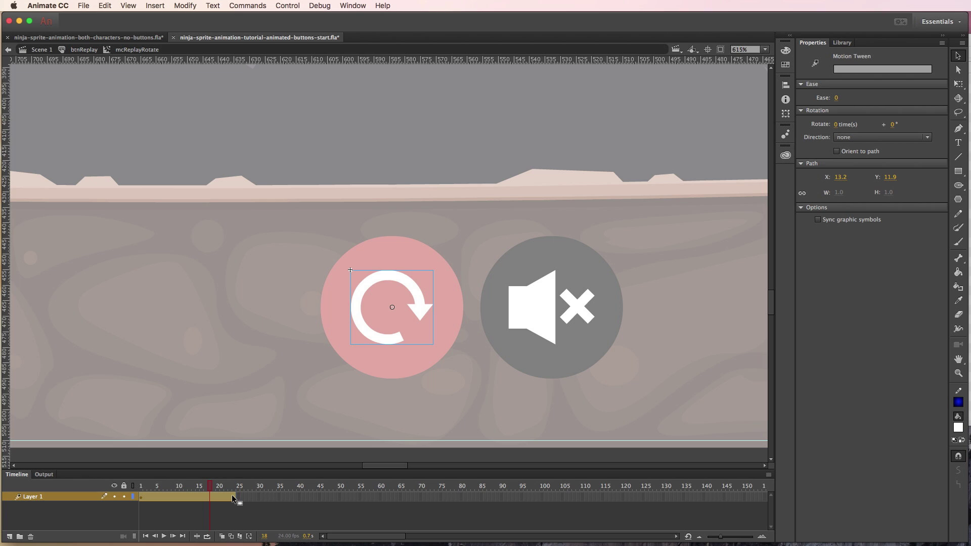
pyautogui.click(233, 497)
pyautogui.click(837, 125)
pyautogui.write('2')
pyautogui.press('Return')
# - Stretch the spin tween to frame 100 and scrub the playhead to preview the rotation
pyautogui.moveTo(236, 494); pyautogui.dragTo(540, 498)
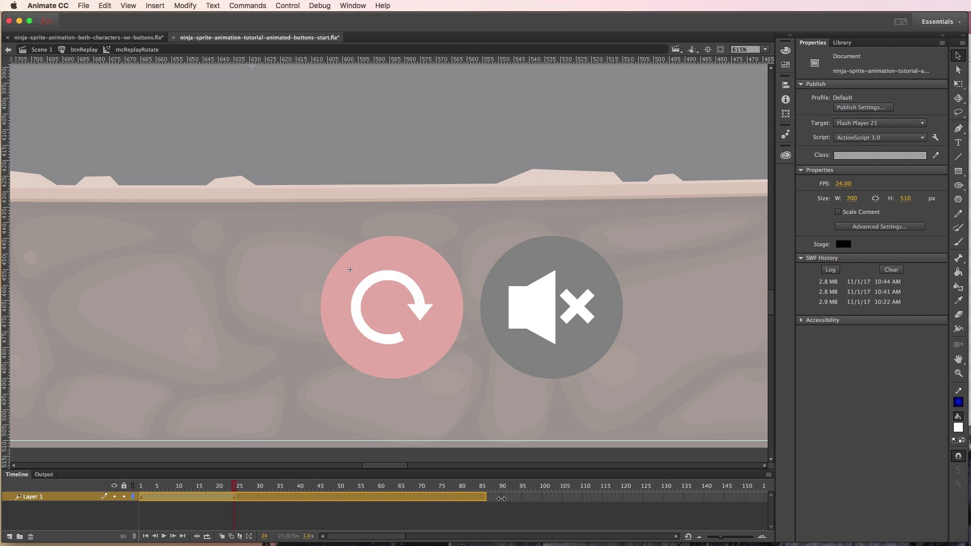
pyautogui.click(541, 498)
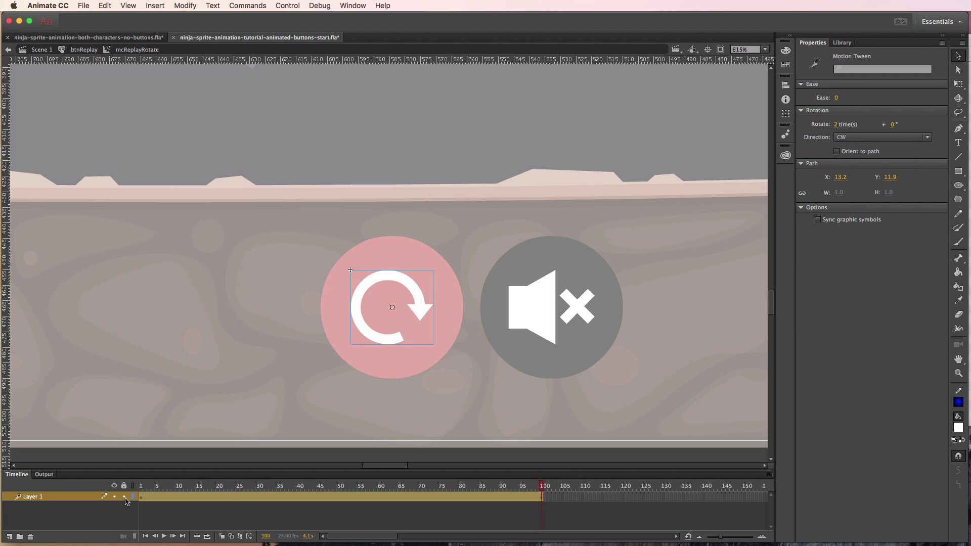
pyautogui.click(143, 490)
pyautogui.moveTo(143, 490); pyautogui.dragTo(544, 491)
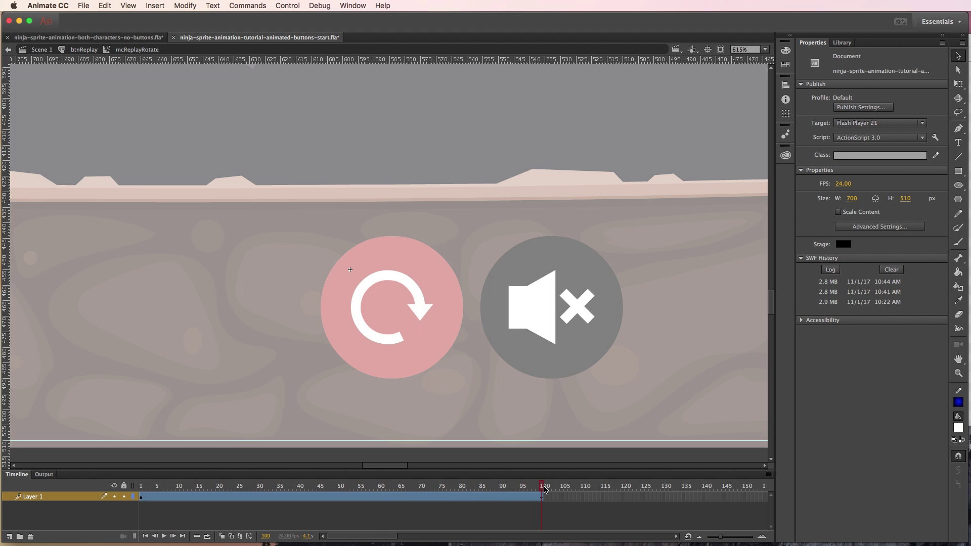
pyautogui.click(525, 496)
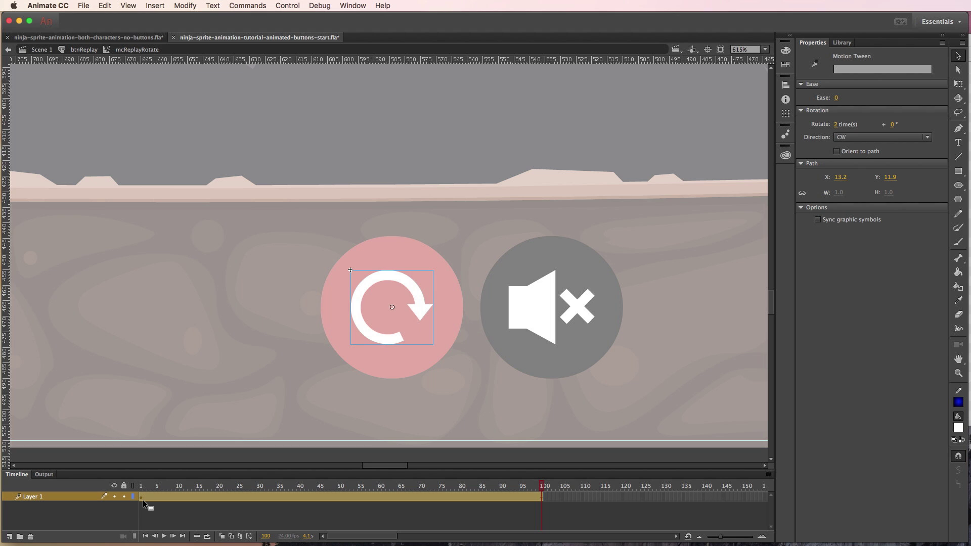
# - Return to Scene 1 and open the mute button symbol for editing
pyautogui.click(84, 49)
pyautogui.click(46, 52)
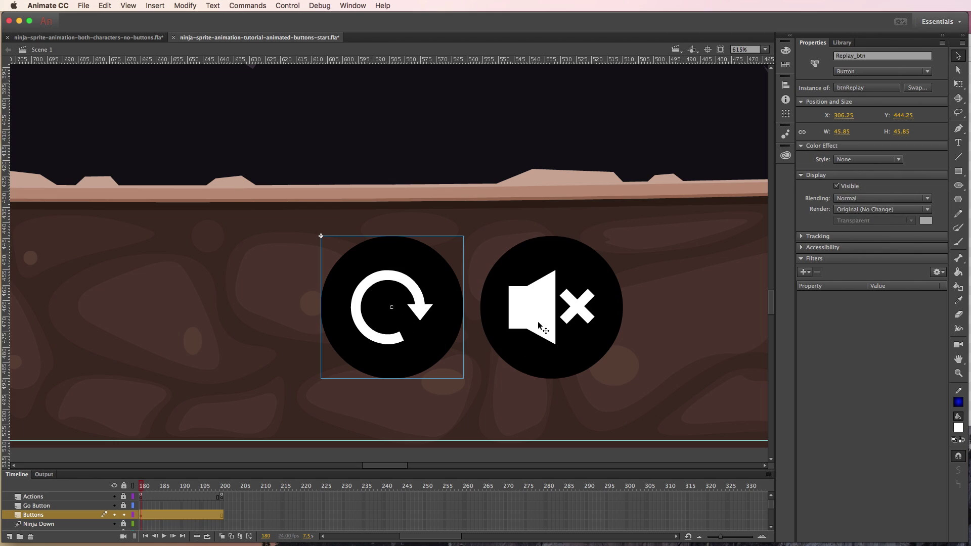
pyautogui.click(573, 323)
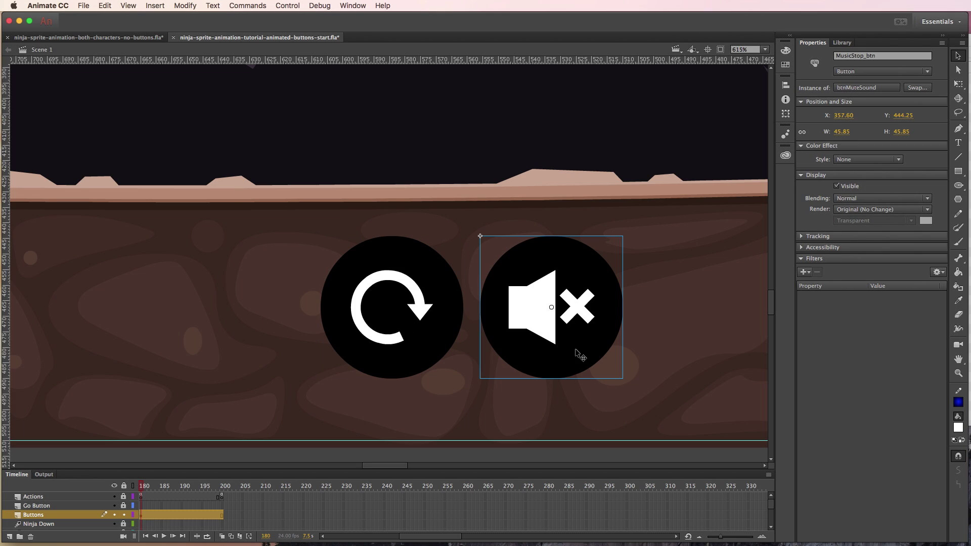
pyautogui.doubleClick(542, 318)
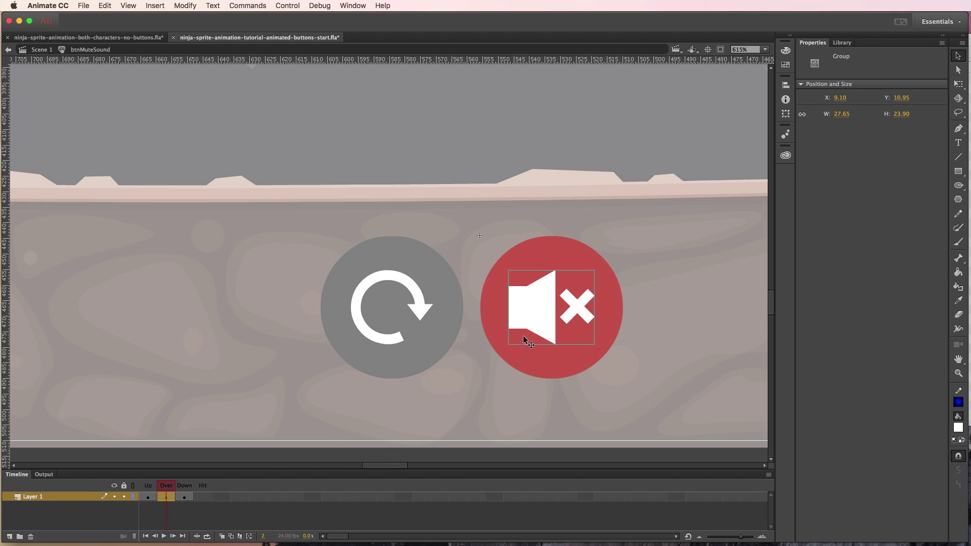
# - Inspect the speaker shapes inside the mute icon group, then return to the Over state
pyautogui.doubleClick(528, 319)
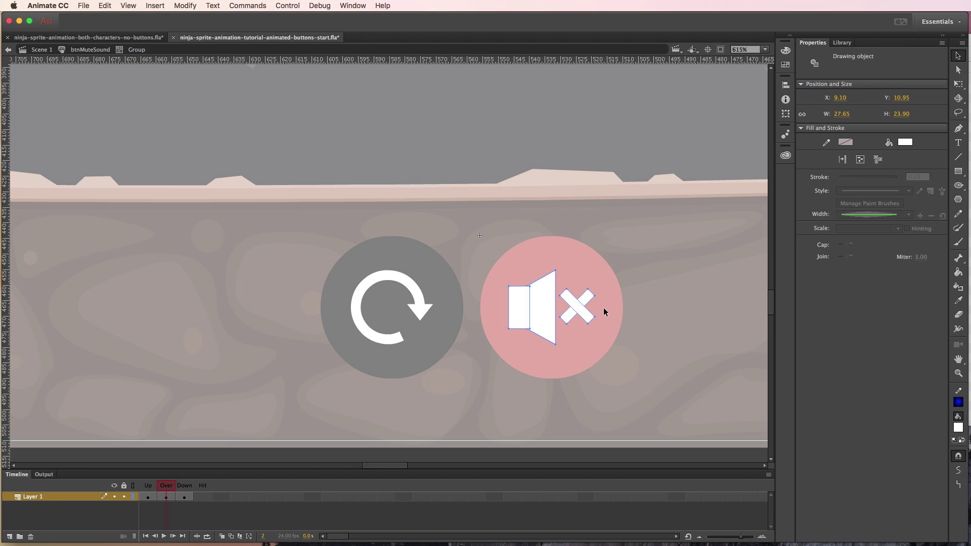
pyautogui.click(666, 304)
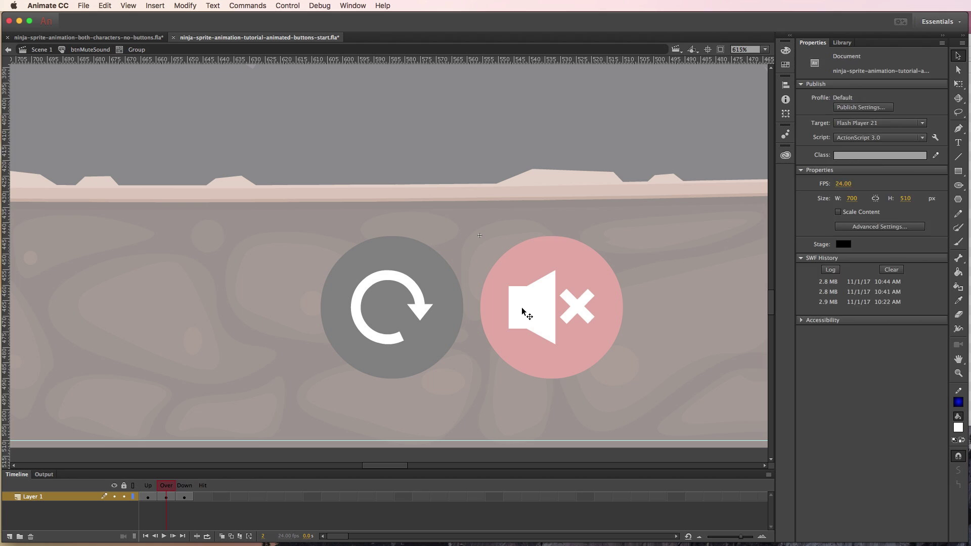
pyautogui.click(521, 308)
pyautogui.click(569, 317)
pyautogui.click(540, 317)
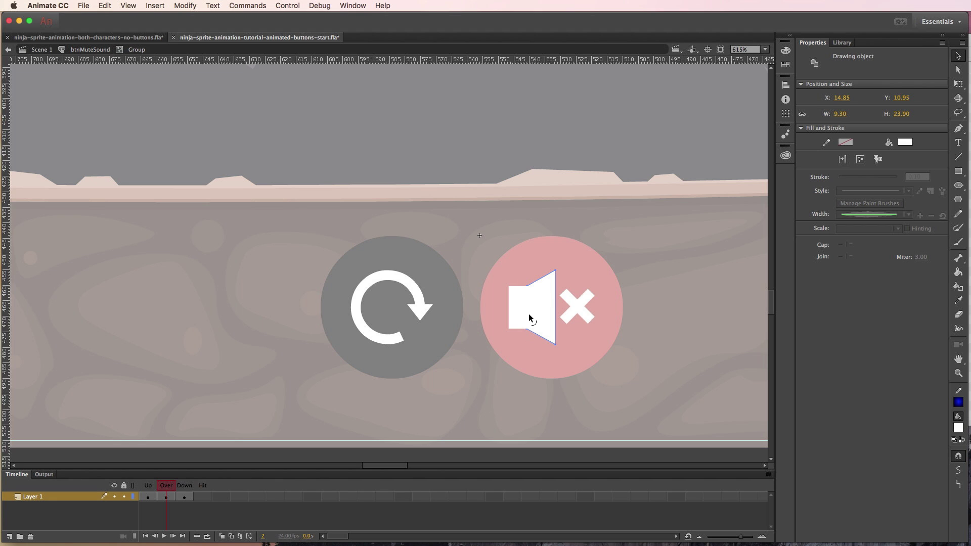
pyautogui.click(80, 50)
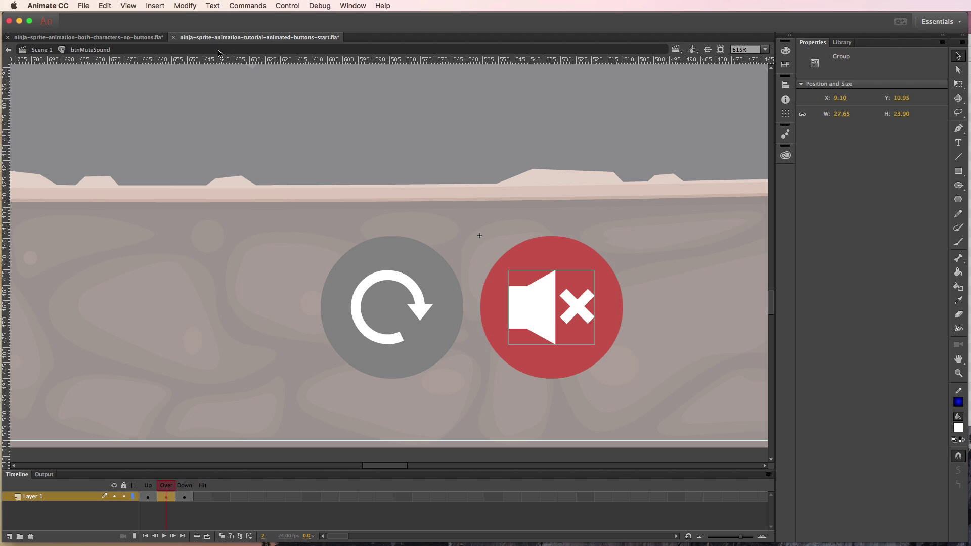
# - Convert the mute icon to a movie clip named mcMuteFlash2 after mcMuteFlash proved taken
pyautogui.click(185, 6)
pyautogui.click(197, 35)
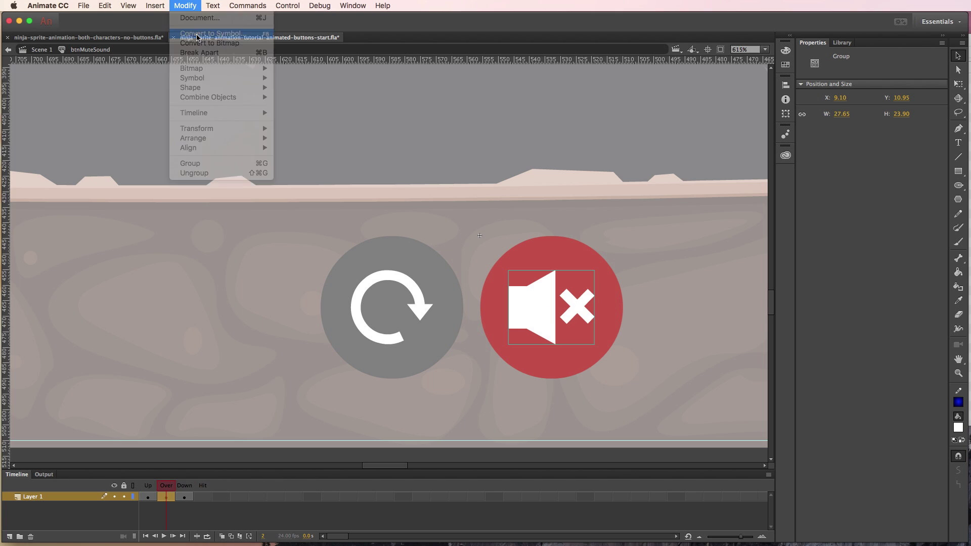
pyautogui.write('mc')
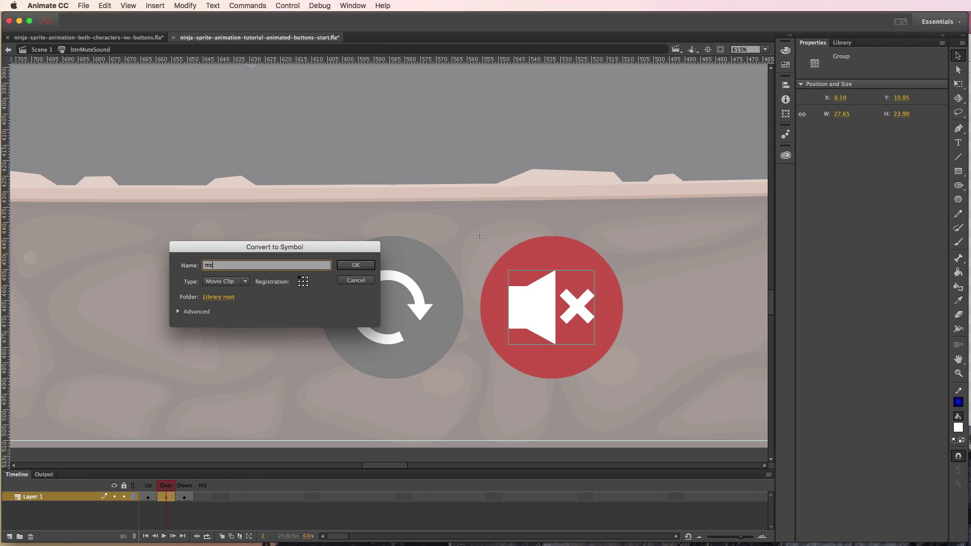
pyautogui.write('MuteFlash')
pyautogui.click(354, 266)
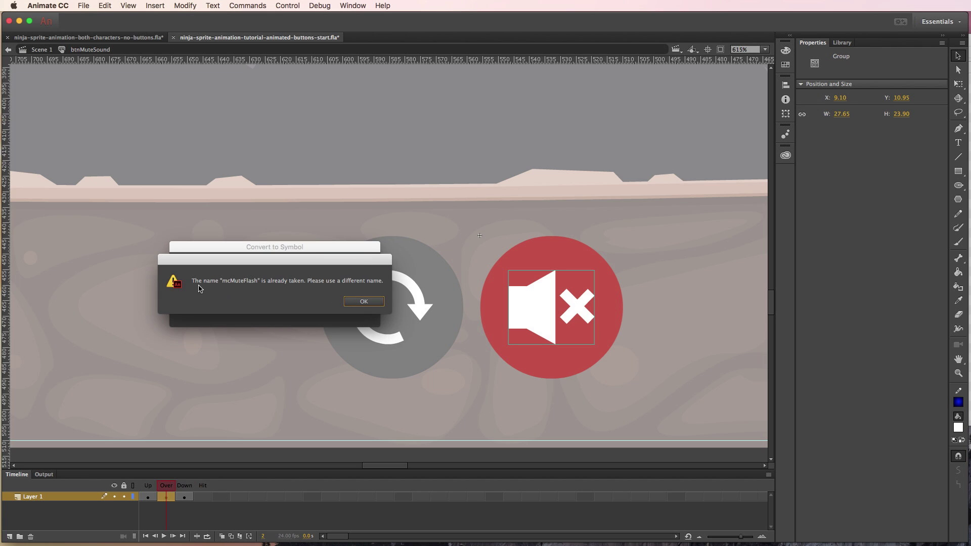
pyautogui.click(363, 300)
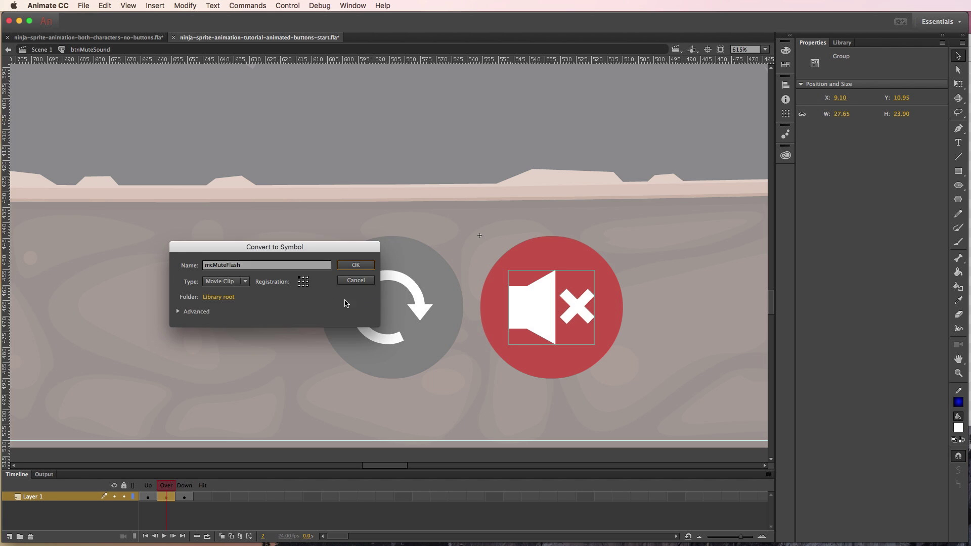
pyautogui.click(256, 264)
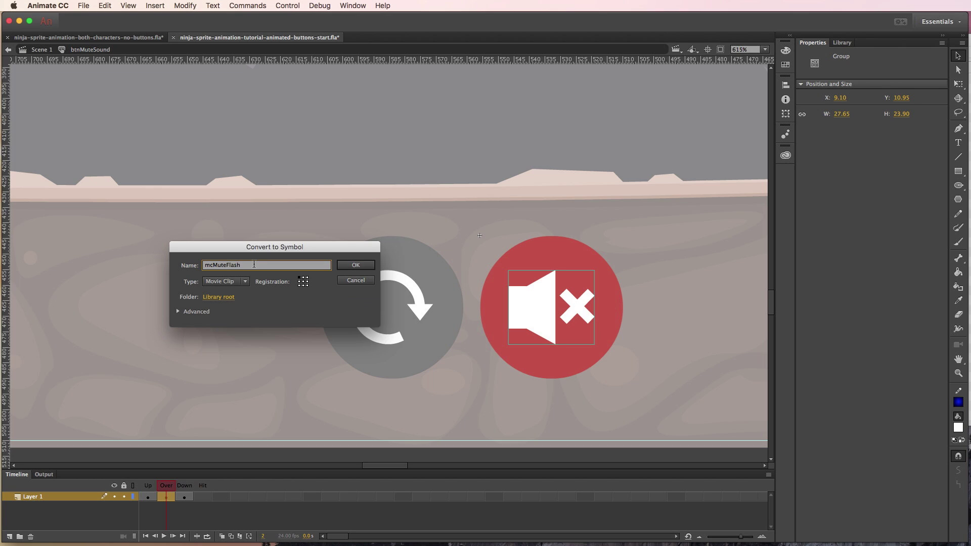
pyautogui.write('2')
pyautogui.click(355, 264)
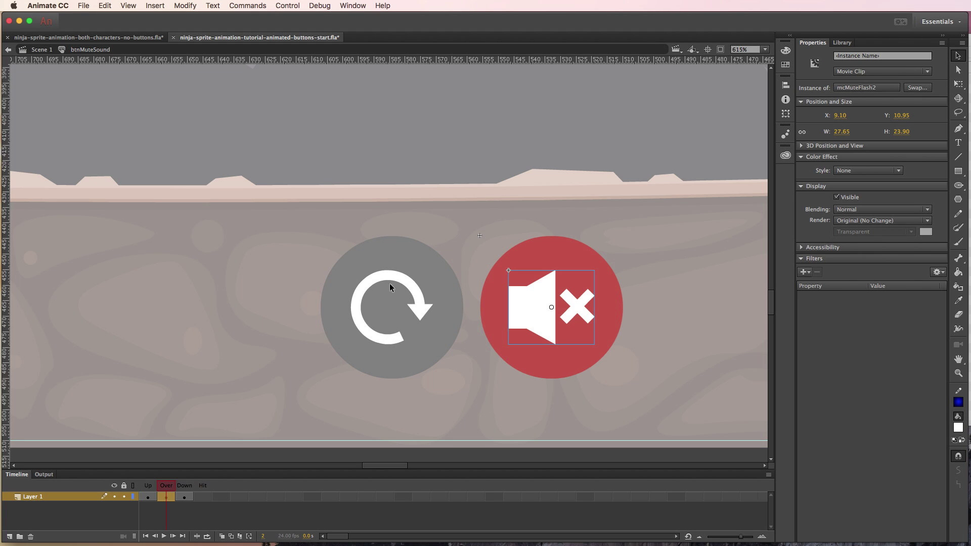
# - Open mcMuteFlash2 and add a keyframe at frame 10
pyautogui.doubleClick(532, 318)
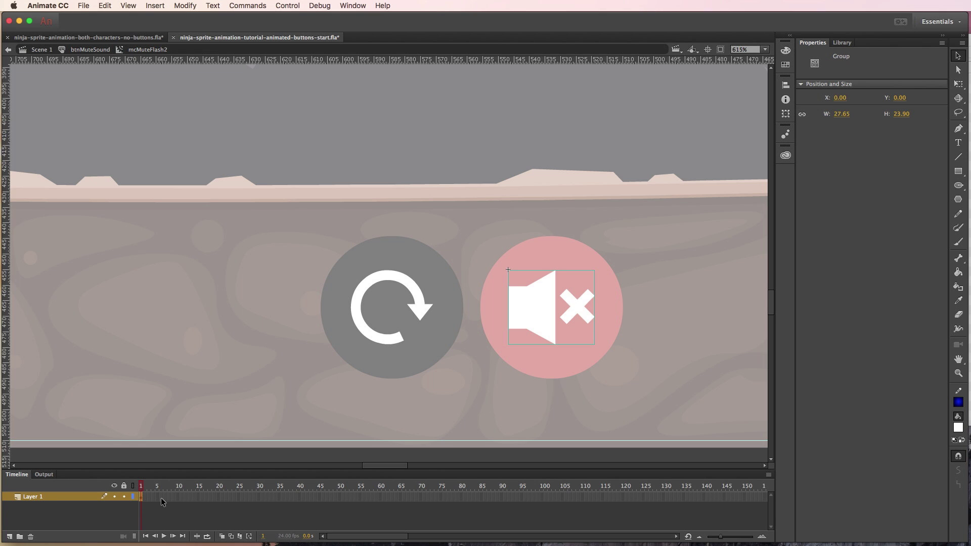
pyautogui.click(179, 497)
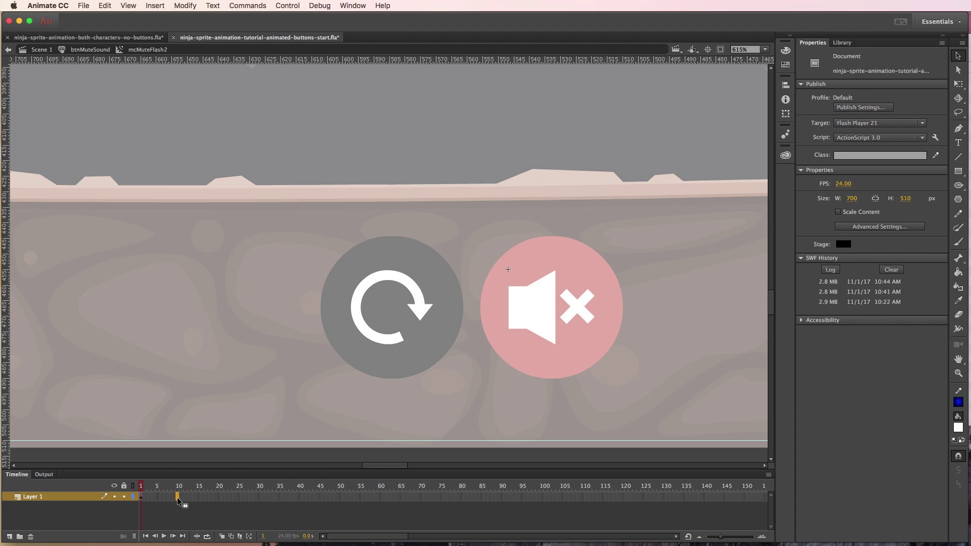
pyautogui.press('F6')
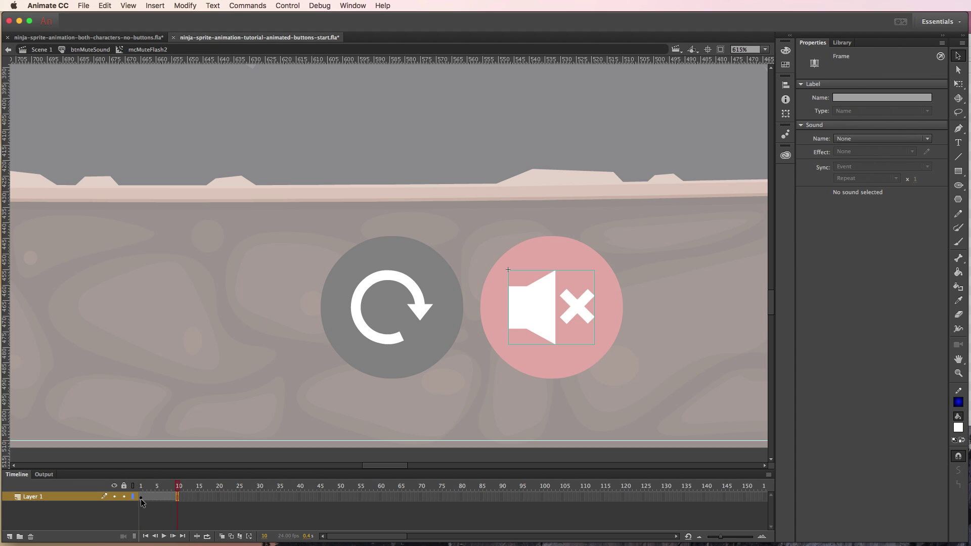
# - Insert a keyframe at frame 11 via Insert > Timeline > Keyframe
pyautogui.click(181, 498)
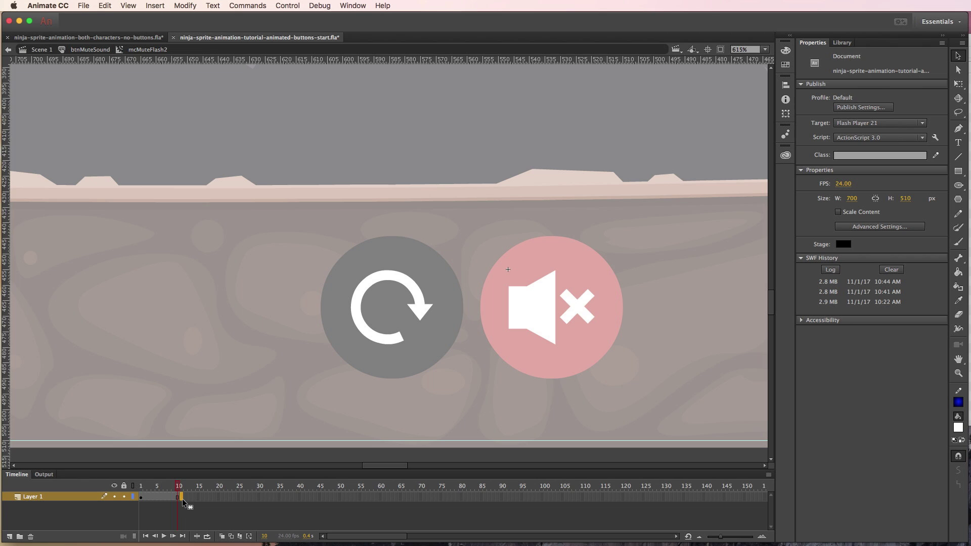
pyautogui.click(182, 498)
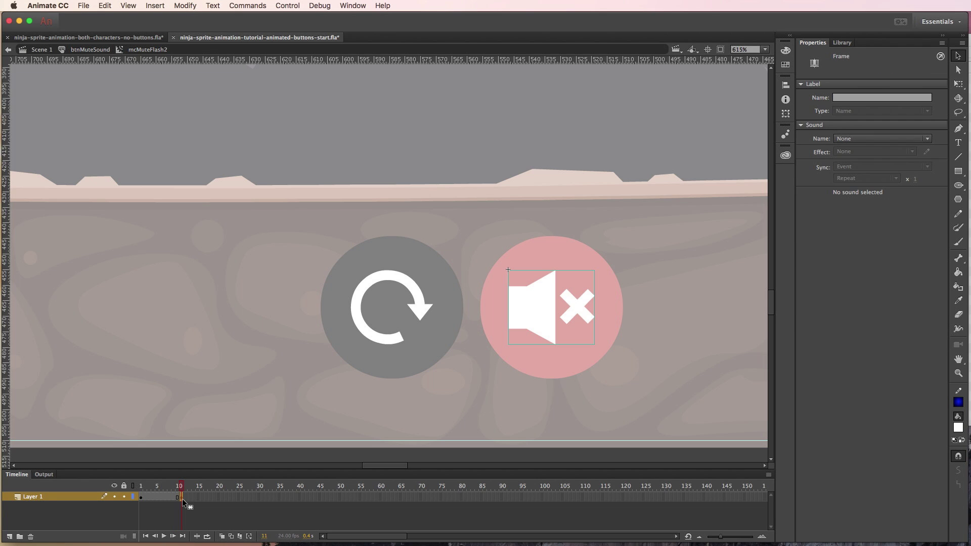
pyautogui.click(156, 6)
pyautogui.moveTo(183, 68)
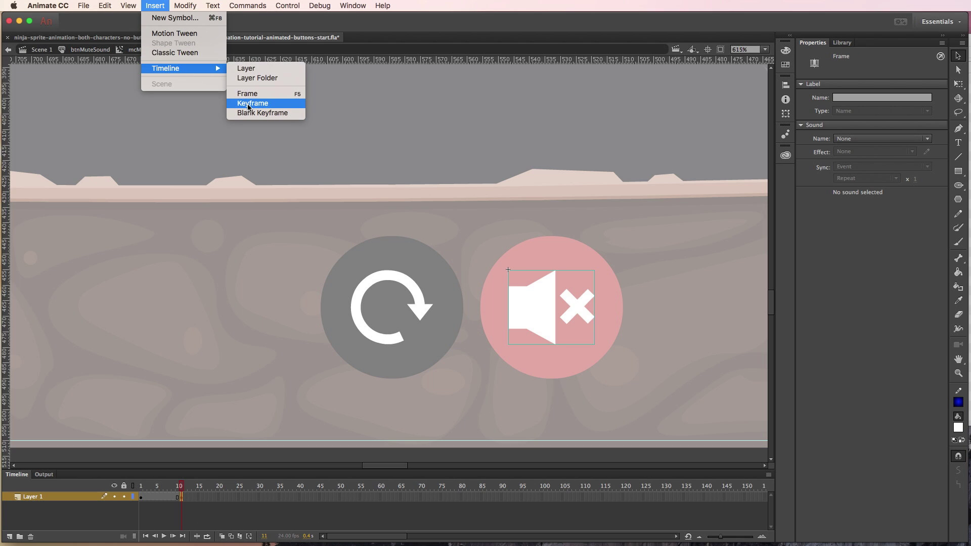
pyautogui.click(199, 514)
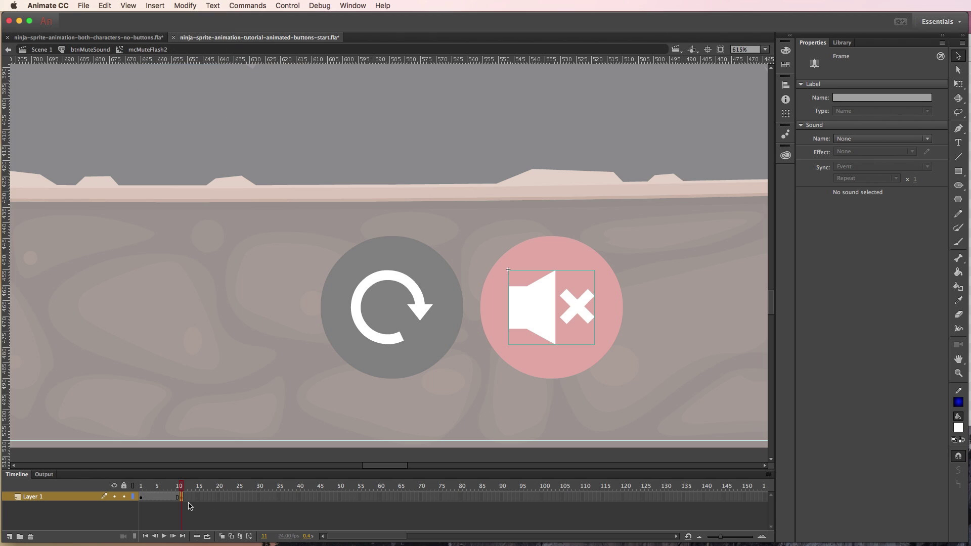
# - Recolour the X bars inside their group to black
pyautogui.doubleClick(545, 303)
pyautogui.click(589, 317)
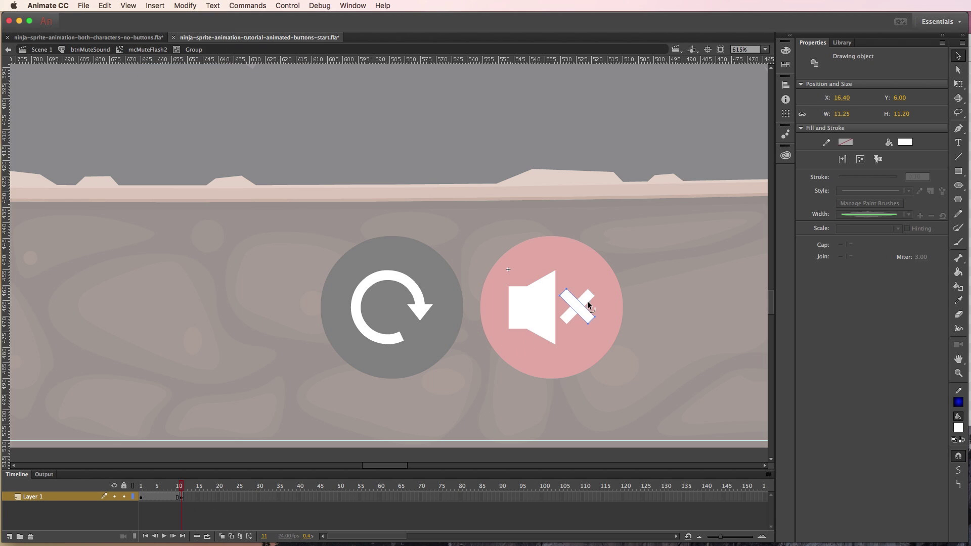
pyautogui.click(905, 142)
pyautogui.click(947, 174)
pyautogui.moveTo(182, 491)
pyautogui.mouseDown()
pyautogui.moveTo(165, 492)
pyautogui.moveTo(182, 494)
pyautogui.mouseUp()
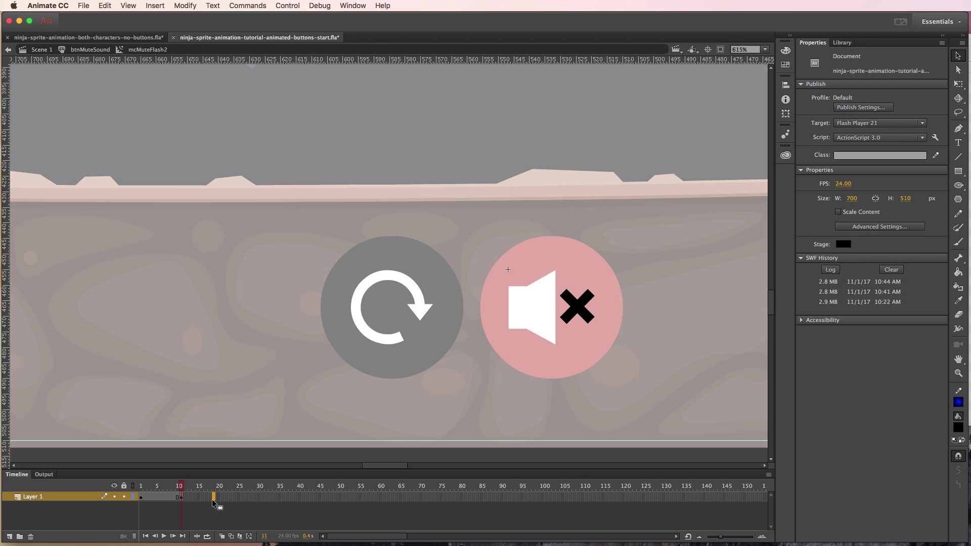
# - Add a keyframe at frame 19 and scrub the timeline to check the white-to-black flash
pyautogui.click(211, 499)
pyautogui.press('F6')
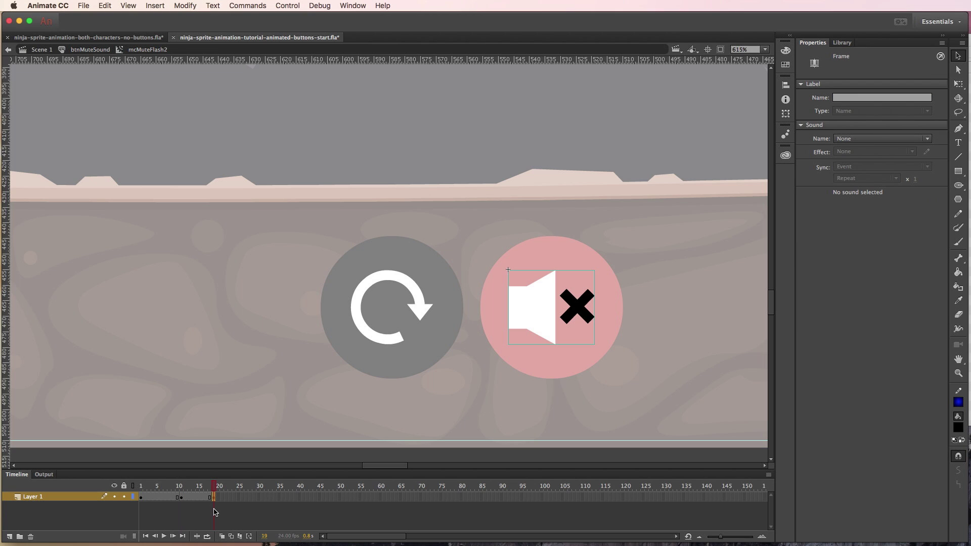
pyautogui.press('Return')
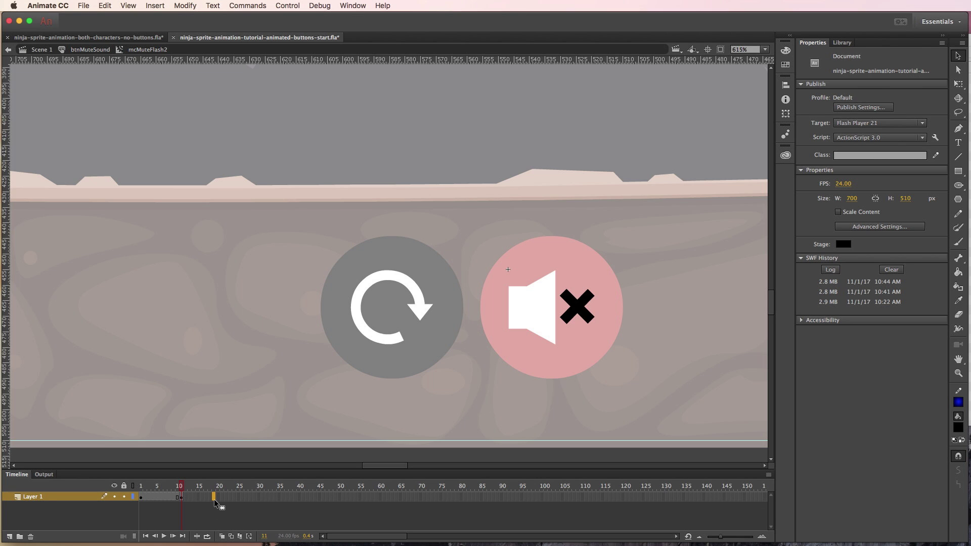
pyautogui.click(214, 499)
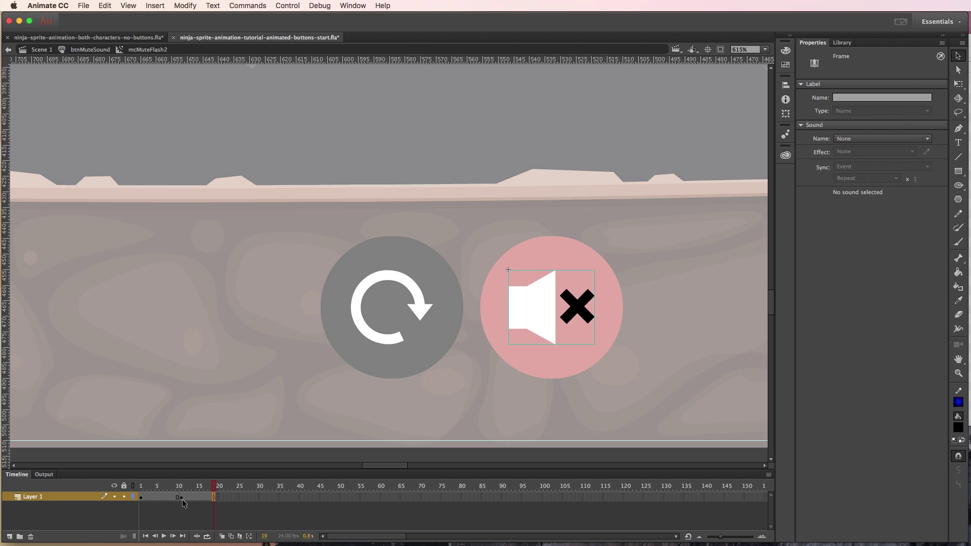
pyautogui.click(141, 490)
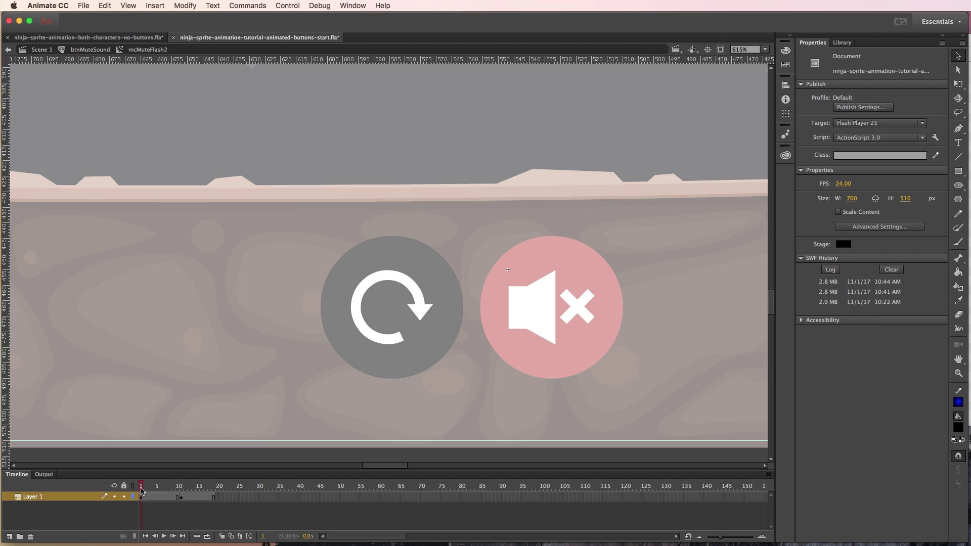
pyautogui.moveTo(141, 491); pyautogui.dragTo(204, 490)
pyautogui.click(140, 491)
pyautogui.moveTo(140, 491); pyautogui.dragTo(217, 488)
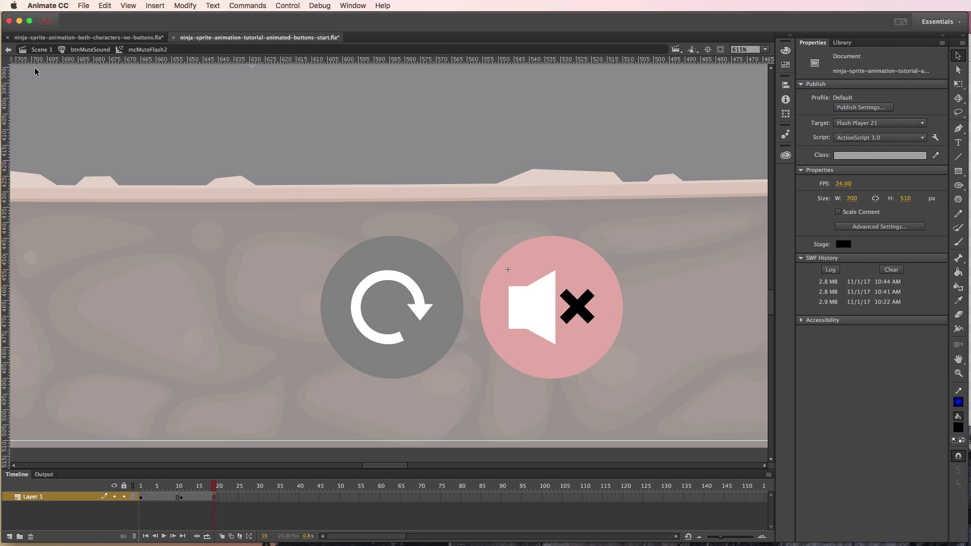
# - Return to Scene 1, deselect the mute button, and zoom the stage to 200%
pyautogui.click(44, 51)
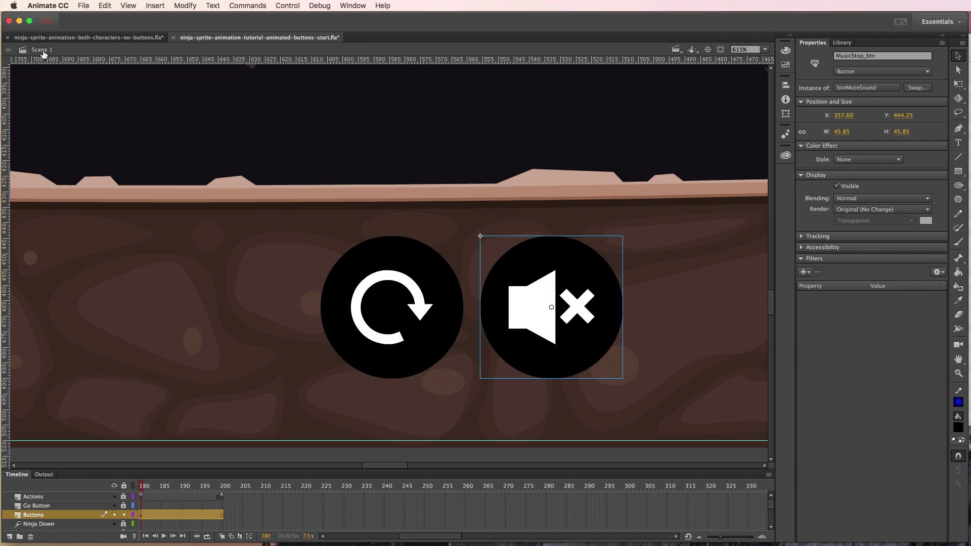
pyautogui.click(238, 262)
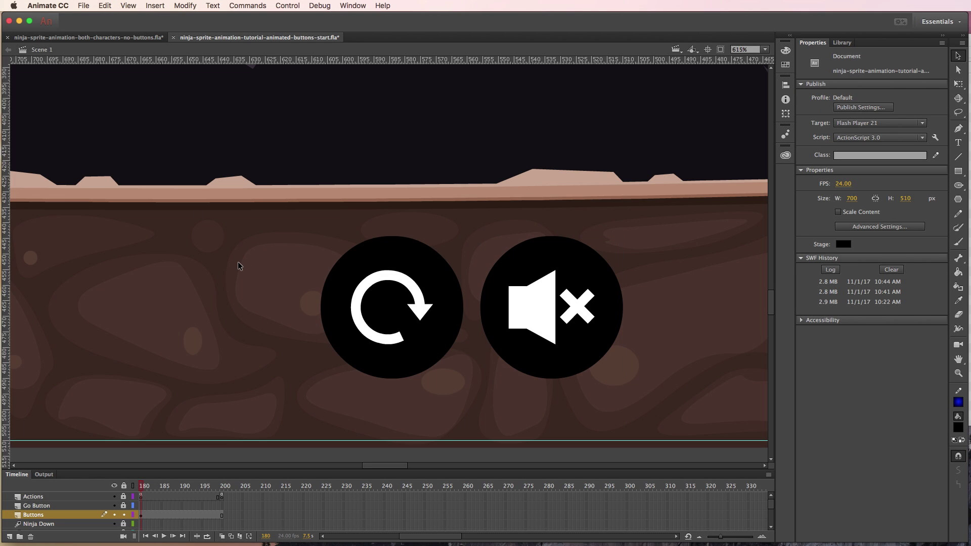
pyautogui.scroll(-3, 237, 262)
pyautogui.scroll(-3, 238, 262)
pyautogui.scroll(-3, 237, 262)
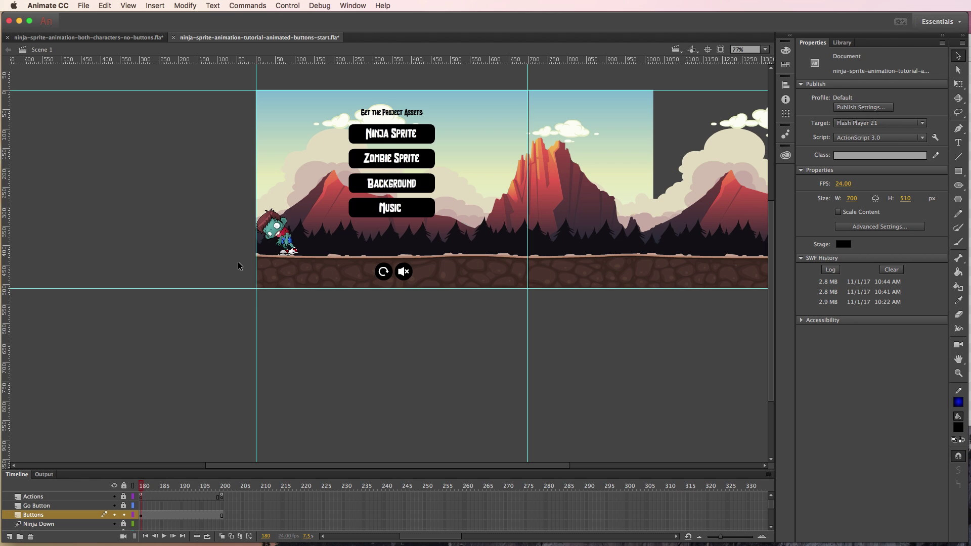
pyautogui.scroll(3, 237, 261)
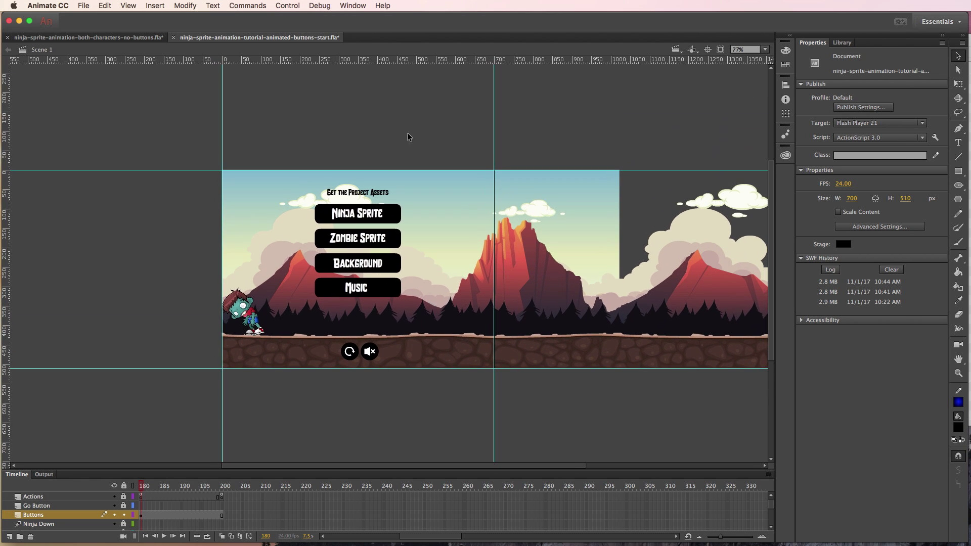
pyautogui.click(764, 49)
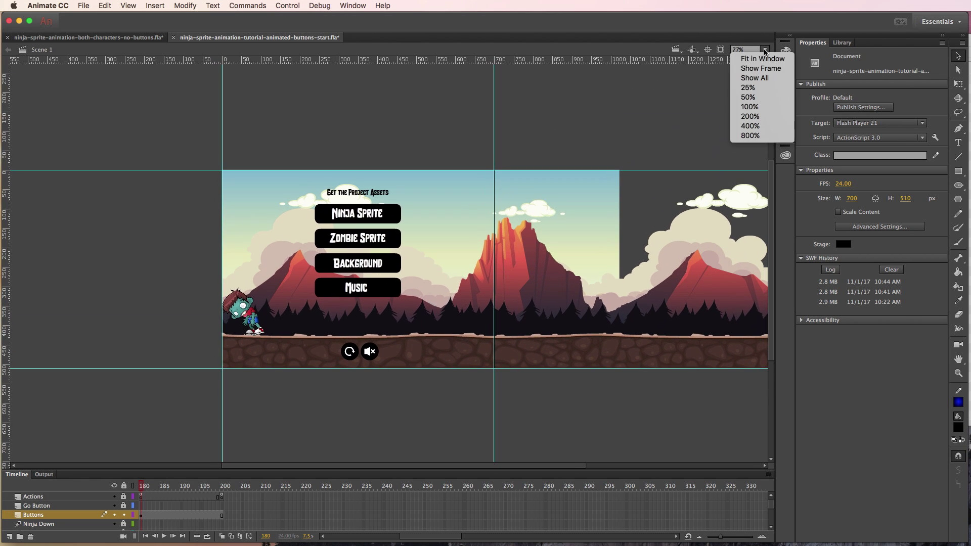
pyautogui.click(767, 109)
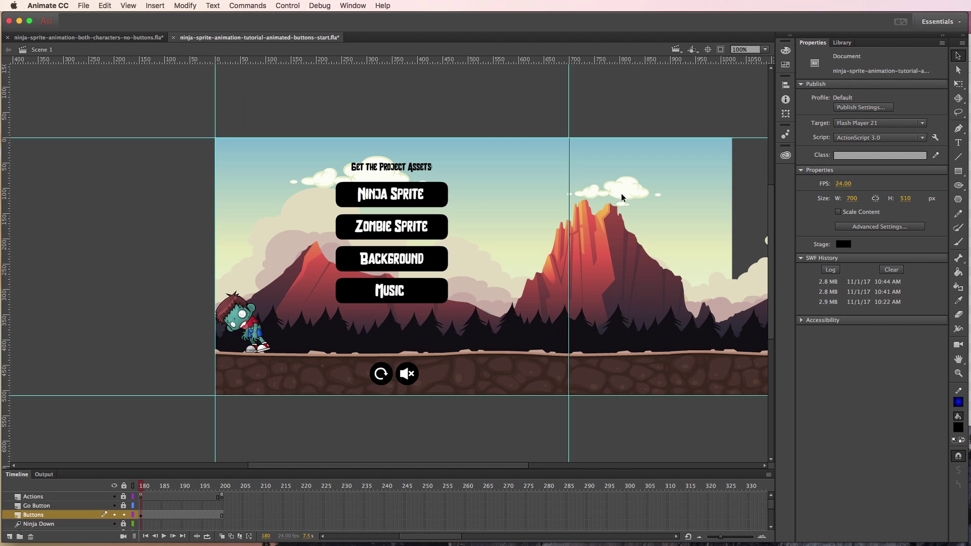
pyautogui.press('super+equal')
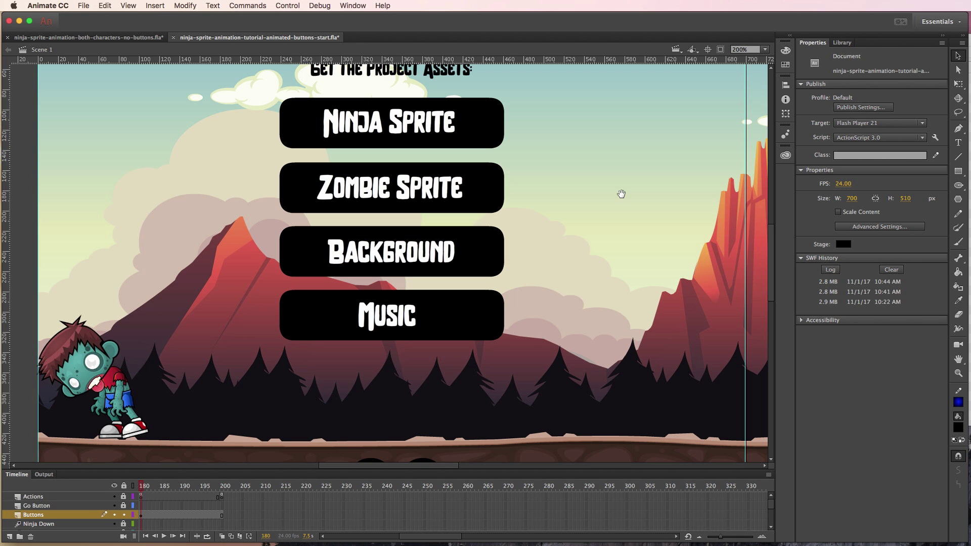
pyautogui.moveTo(494, 337)
pyautogui.mouseDown()
pyautogui.moveTo(408, 147)
pyautogui.moveTo(456, 184)
pyautogui.mouseUp()
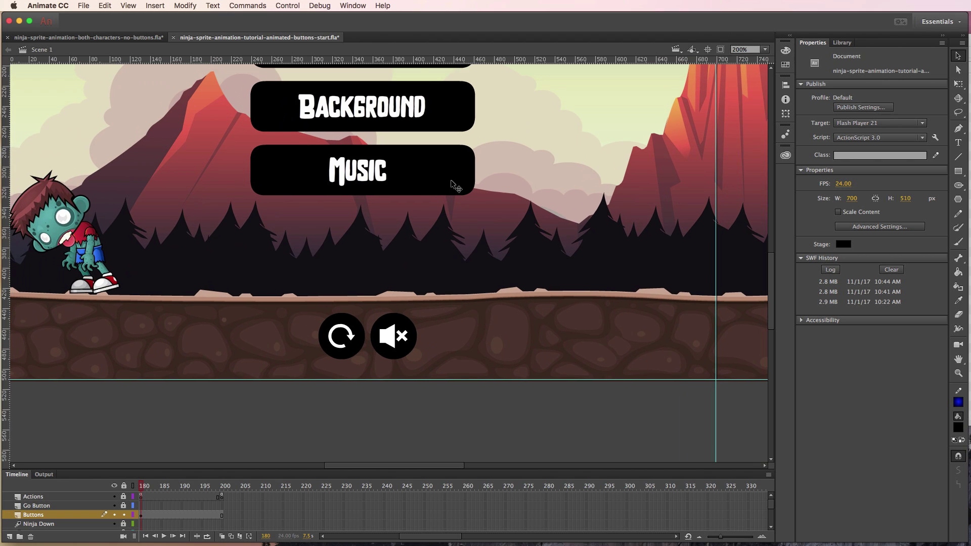
# - Turn on Control > Enable Simple Buttons to preview button states on stage
pyautogui.click(287, 6)
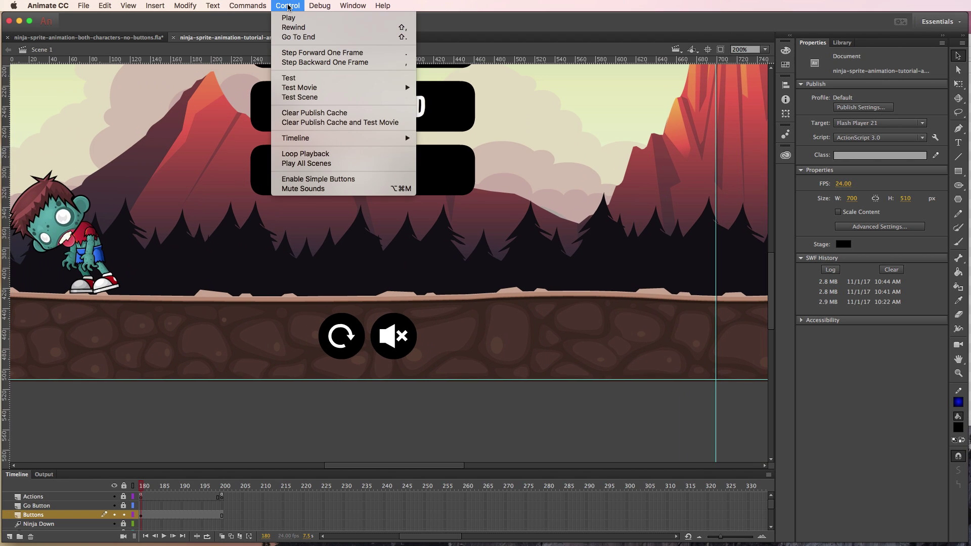
pyautogui.click(315, 179)
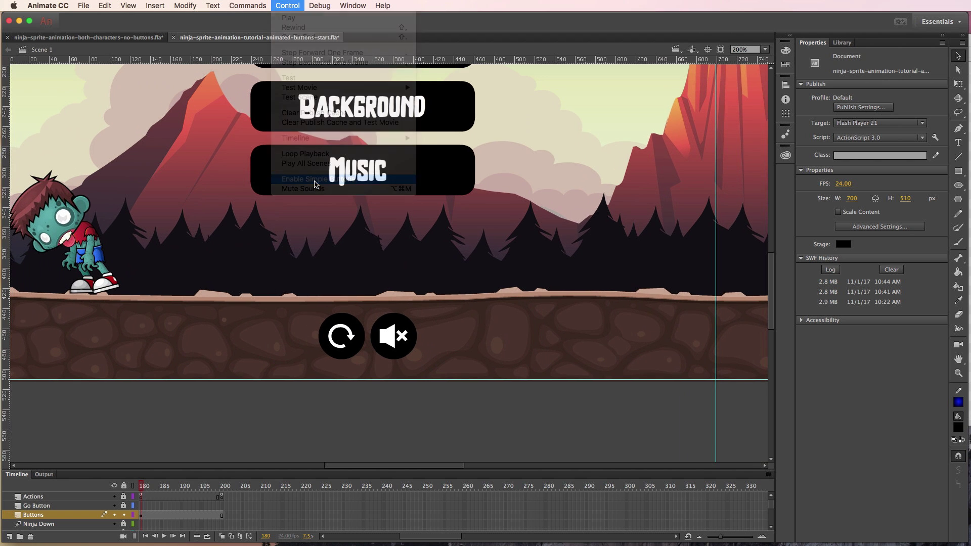
pyautogui.scroll(-1, 311, 182)
pyautogui.scroll(-4, 382, 385)
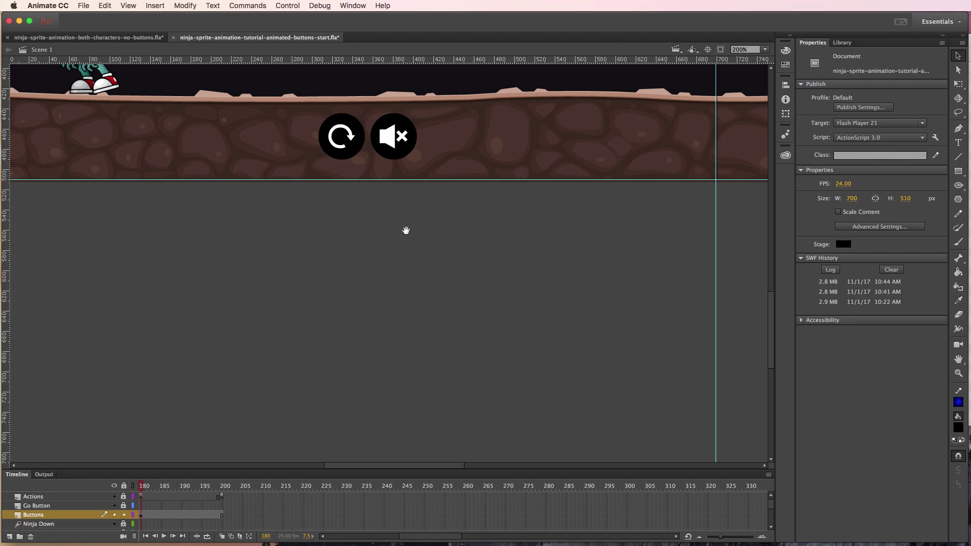
pyautogui.moveTo(405, 230); pyautogui.dragTo(444, 414)
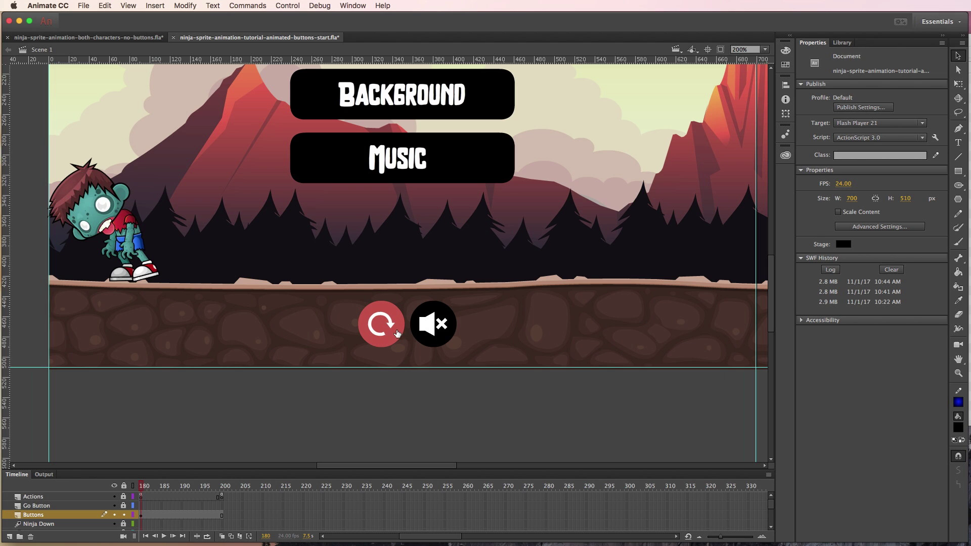
# - Switch off Enable Simple Buttons and launch Test Movie with Cmd+Return
pyautogui.click(320, 6)
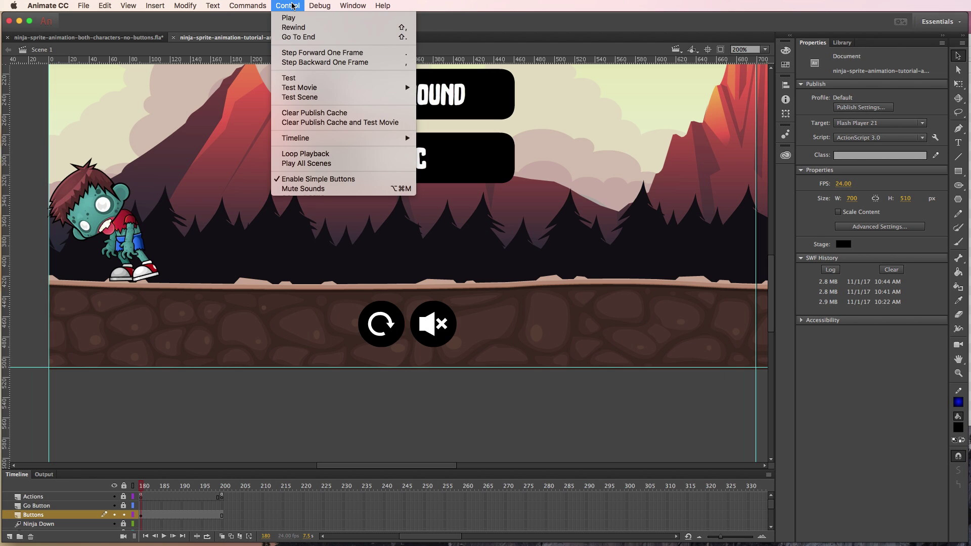
pyautogui.click(317, 181)
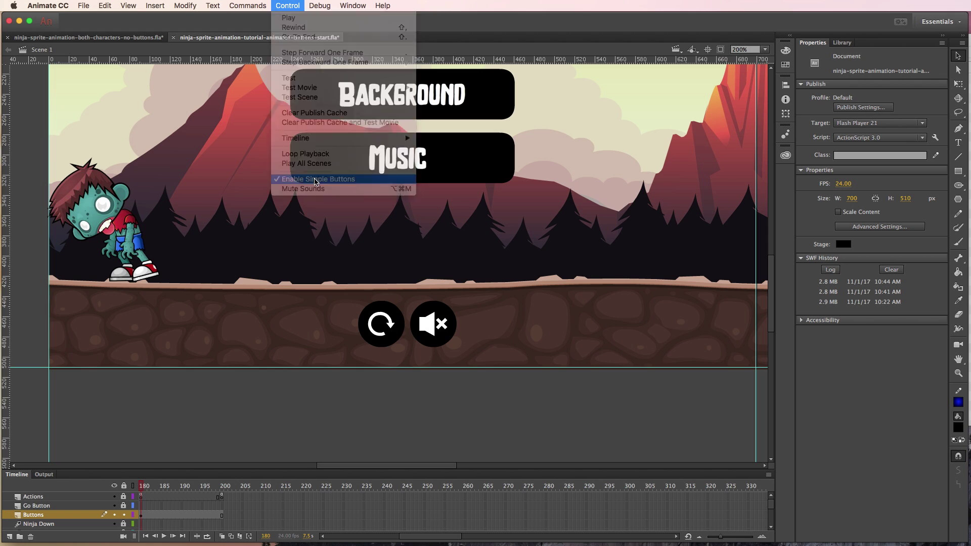
pyautogui.click(288, 6)
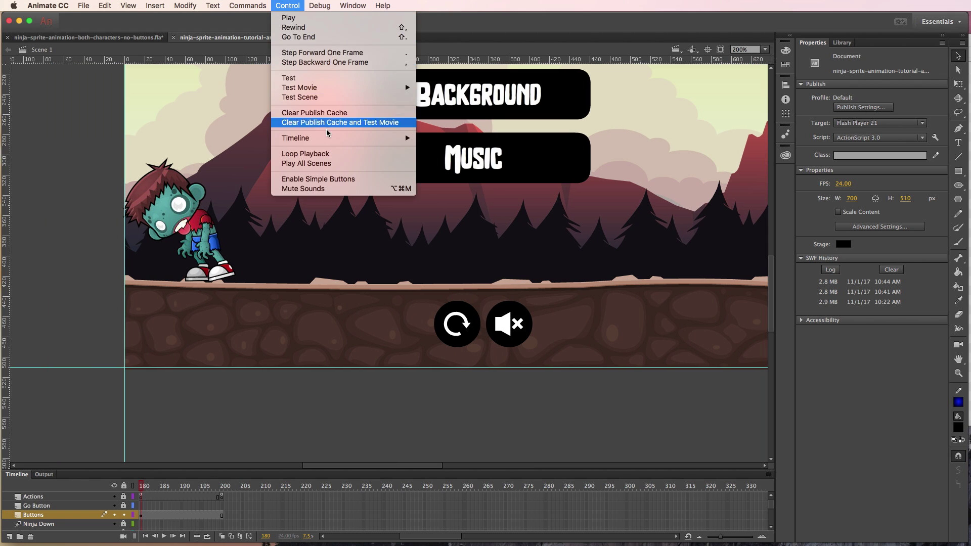
pyautogui.moveTo(300, 88)
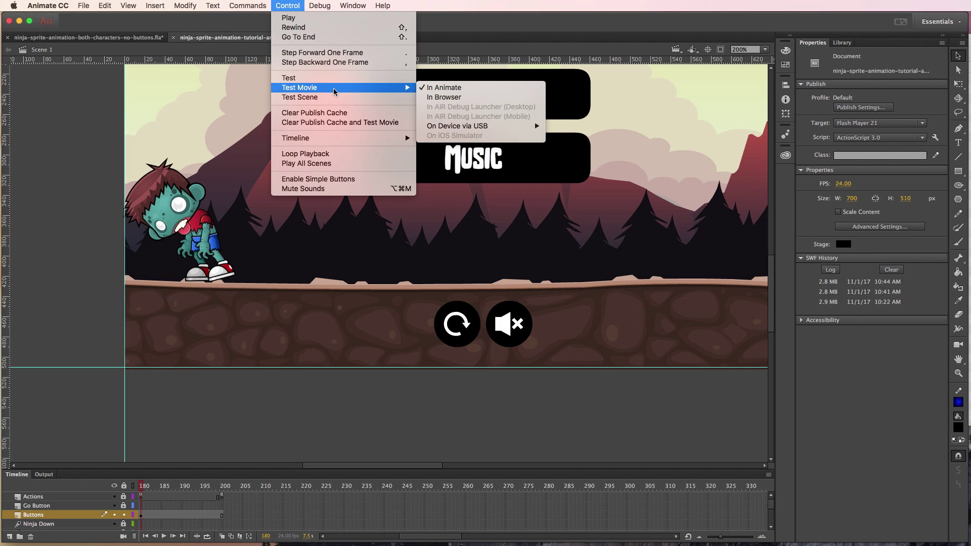
pyautogui.click(442, 91)
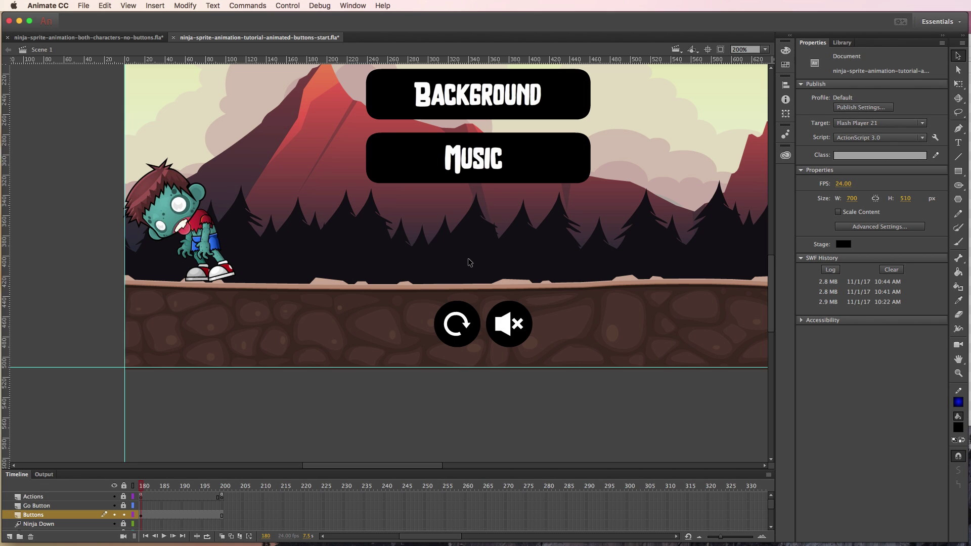
pyautogui.press('super+Return')
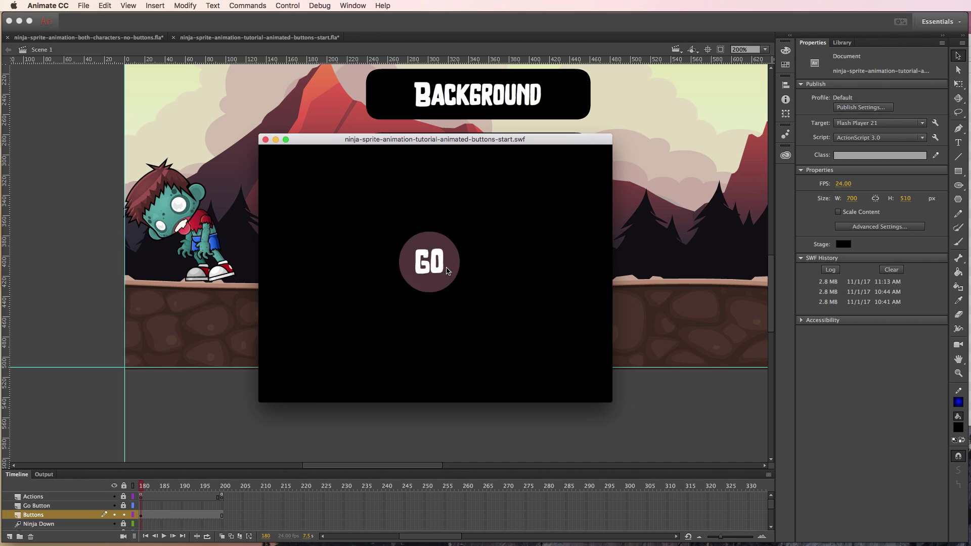
# - Press GO in the test movie, then hover the mute button to check its flashing X
pyautogui.click(447, 268)
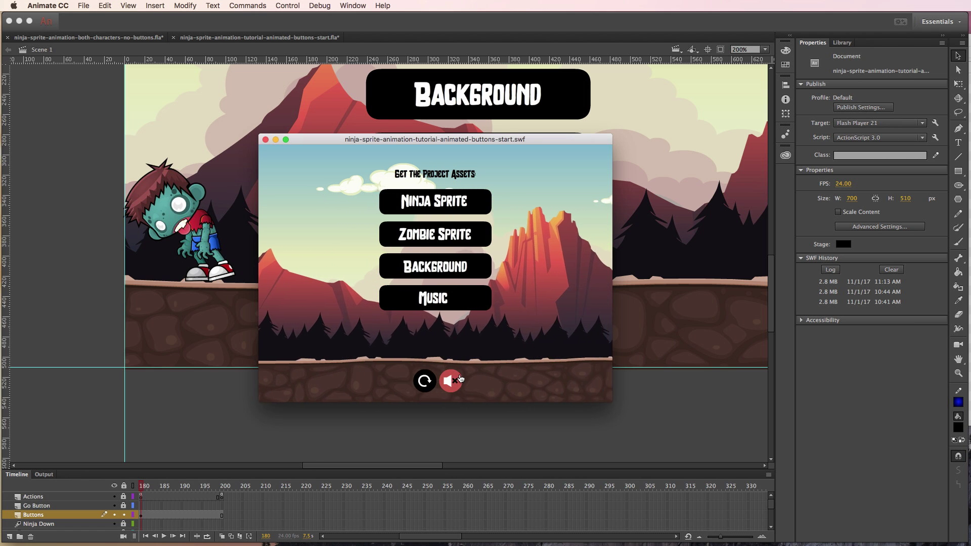
pyautogui.click(447, 385)
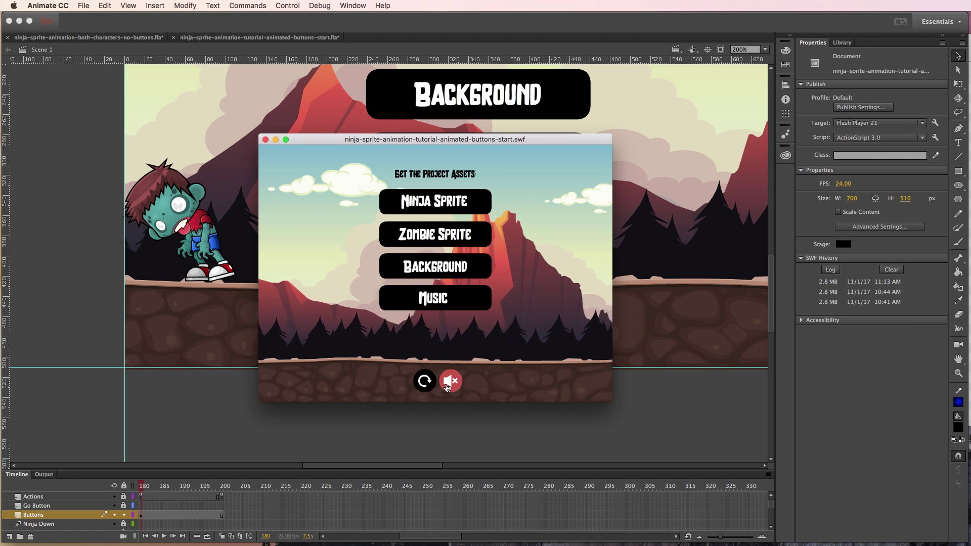